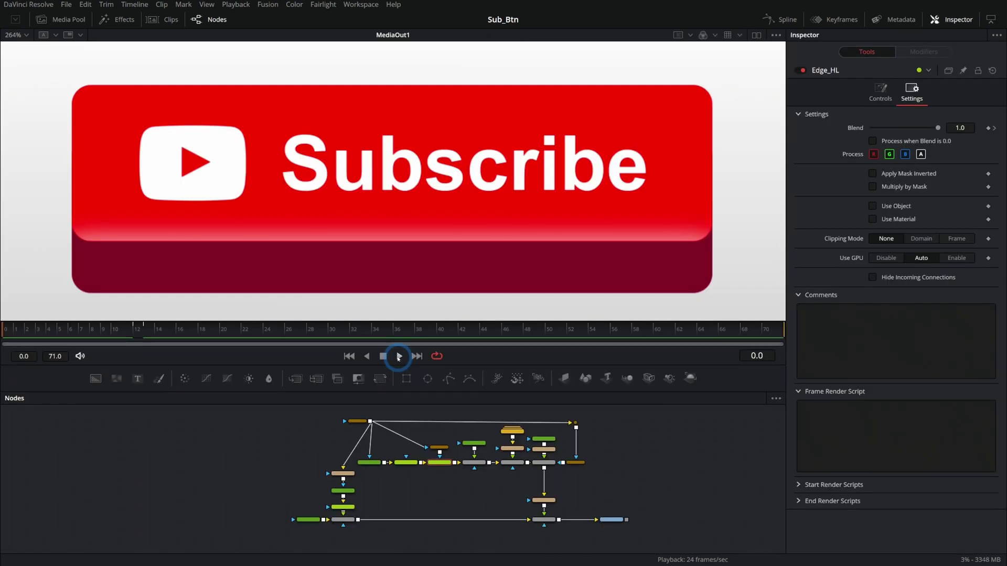
- Preview the subscribe button animation, and scrub to frame 18
{"action": "left_click", "coordinate": [399, 358]}
{"action": "left_click", "coordinate": [384, 357]}
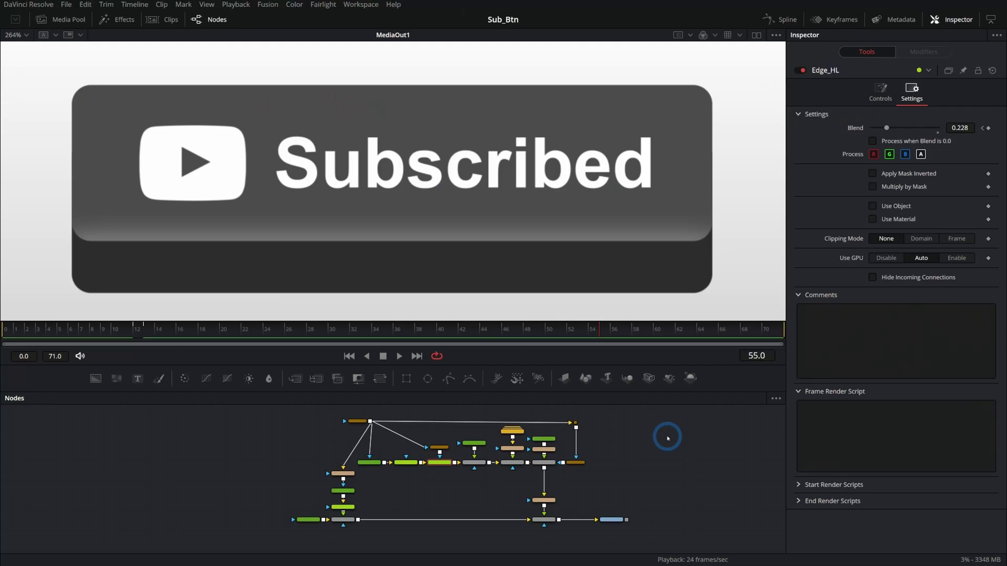
{"action": "scroll", "coordinate": [499, 276], "scroll_direction": "down", "scroll_amount": 2}
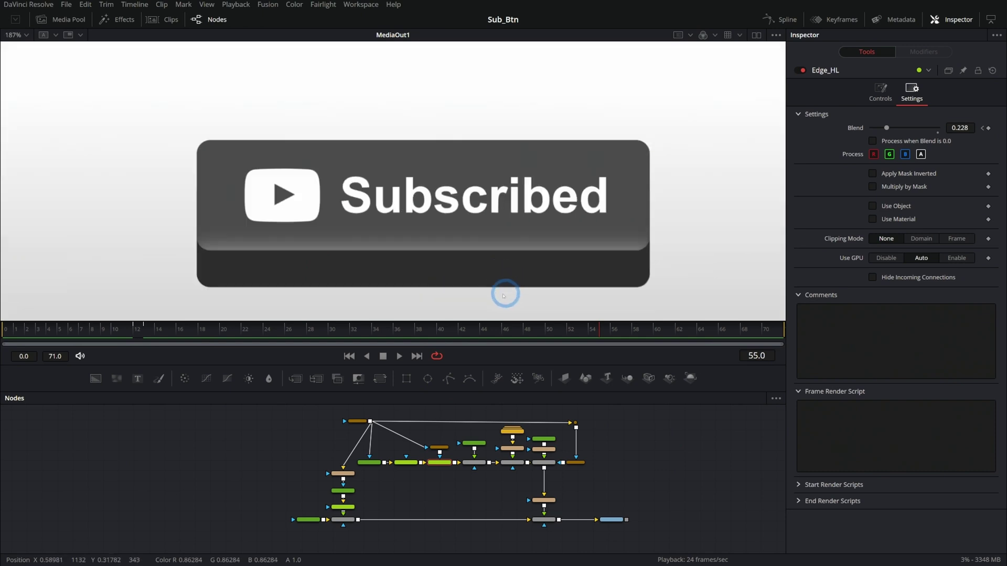
{"action": "left_click_drag", "start_coordinate": [499, 297], "coordinate": [494, 272]}
{"action": "left_click_drag", "start_coordinate": [168, 329], "coordinate": [202, 333]}
{"action": "left_click", "coordinate": [611, 242]}
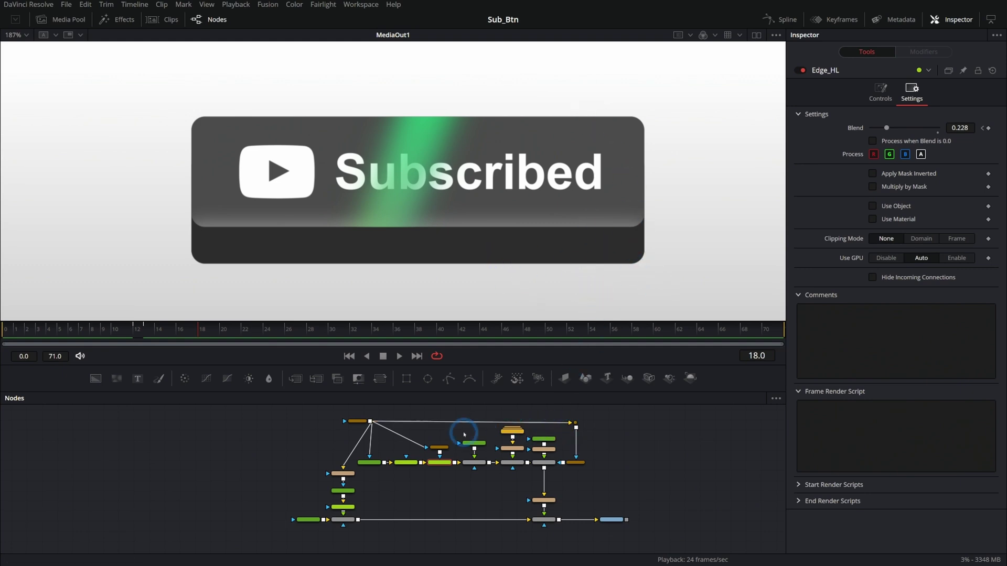
- Inspect the Btn_Ani_XF node by selecting it and scrubbing its motion from frame 12 to frame 17
{"action": "left_click_drag", "start_coordinate": [584, 363], "coordinate": [583, 234]}
{"action": "scroll", "coordinate": [473, 359], "scroll_direction": "up", "scroll_amount": 3}
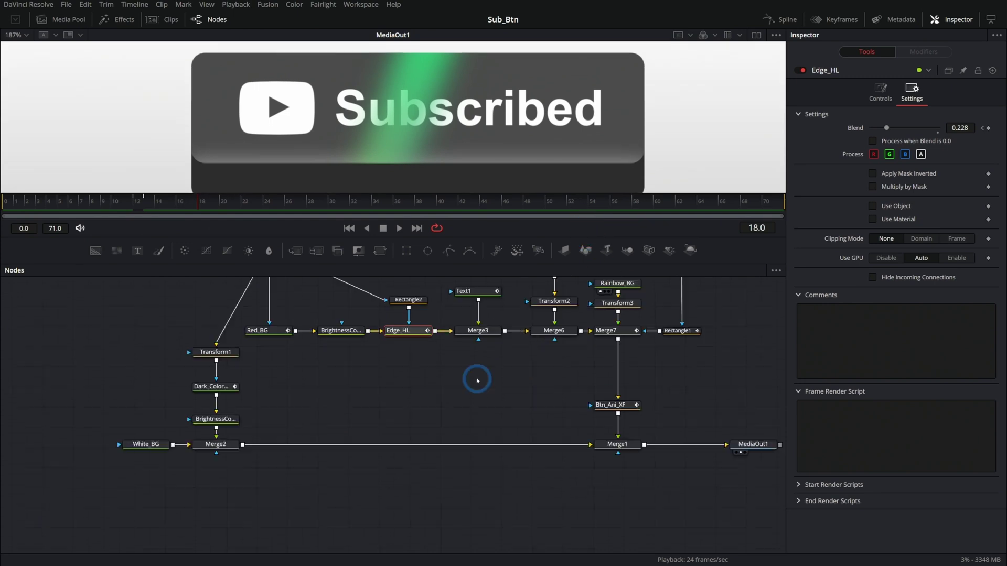
{"action": "left_click_drag", "start_coordinate": [511, 383], "coordinate": [430, 457]}
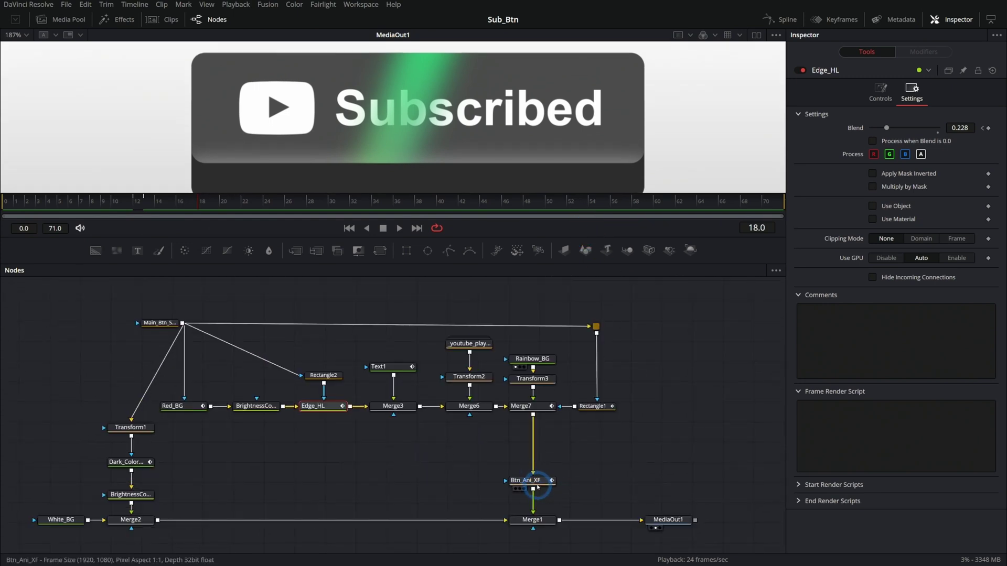
{"action": "left_click", "coordinate": [537, 487]}
{"action": "left_click_drag", "start_coordinate": [578, 237], "coordinate": [578, 287]}
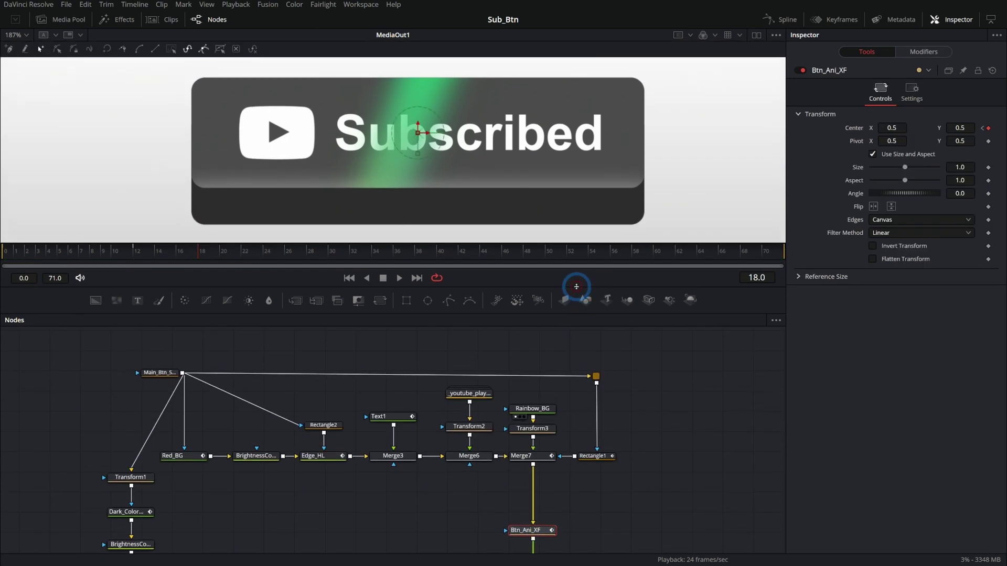
{"action": "left_click", "coordinate": [524, 503]}
{"action": "left_click", "coordinate": [137, 253]}
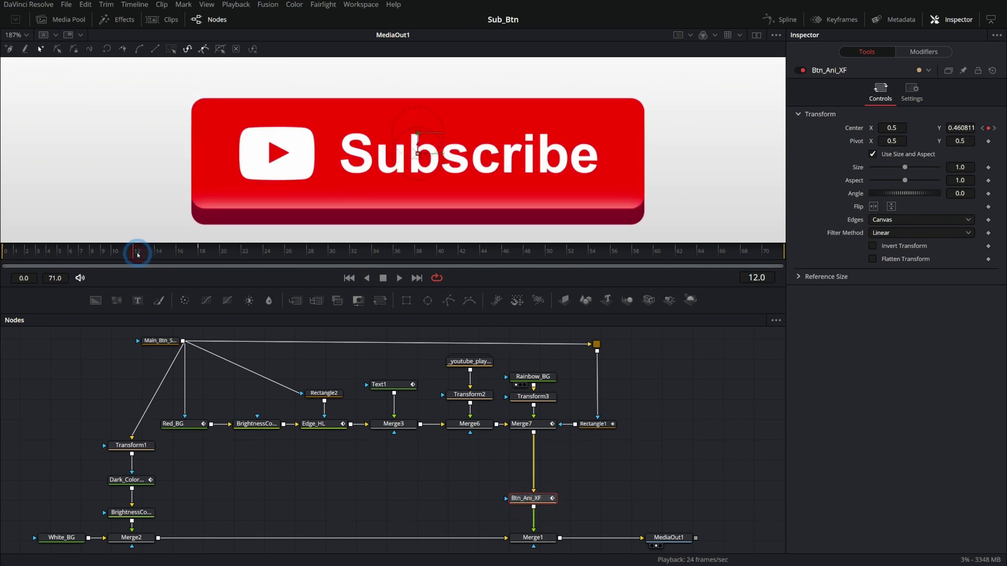
{"action": "left_click_drag", "start_coordinate": [137, 253], "coordinate": [187, 252]}
{"action": "left_click", "coordinate": [431, 148]}
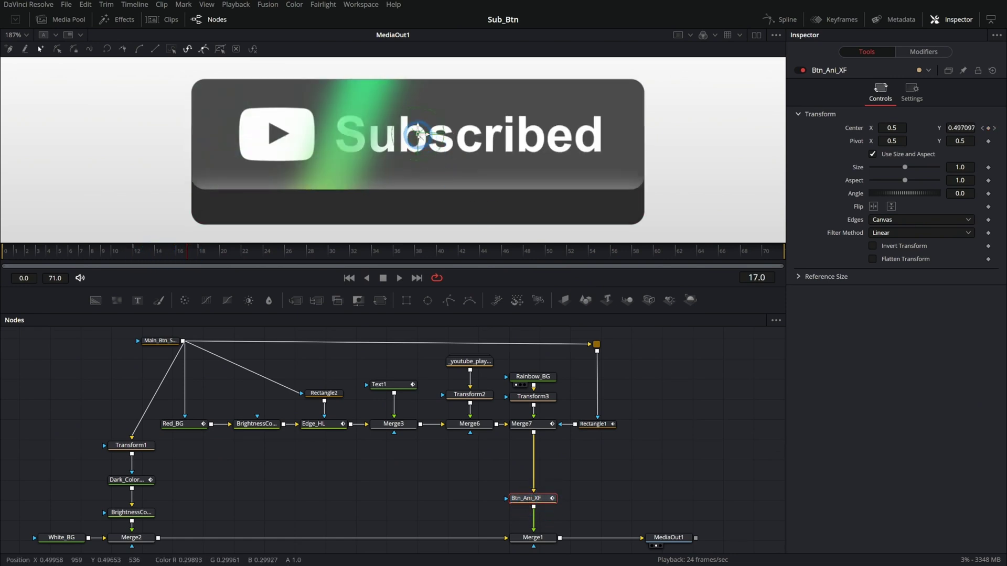
- Try moving the button sideways with Btn_Ani_XF's center at frame 17, and undo the moves
{"action": "left_click_drag", "start_coordinate": [418, 135], "coordinate": [625, 130]}
{"action": "left_click", "coordinate": [283, 141]}
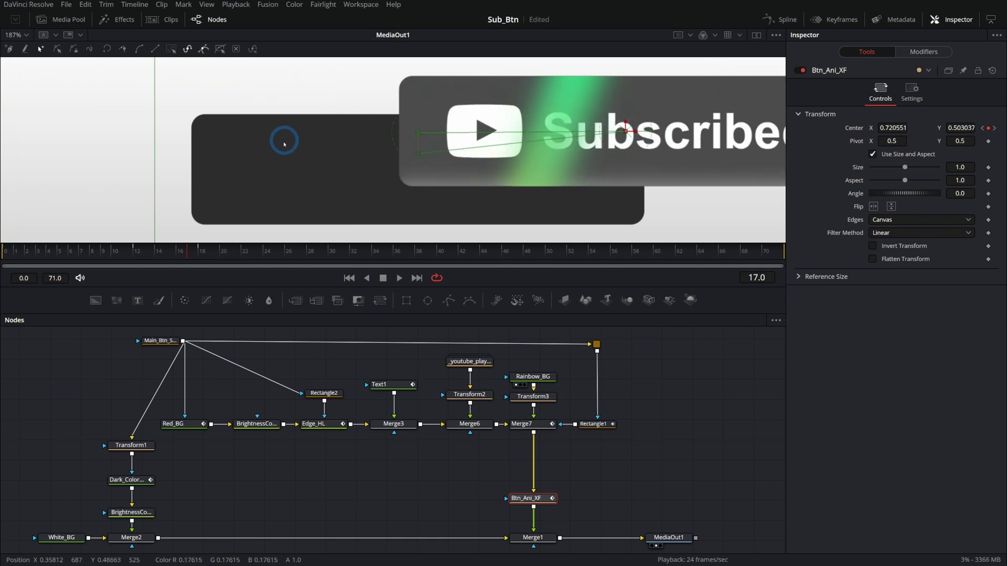
{"action": "key", "text": "ctrl+z"}
{"action": "left_click", "coordinate": [464, 204]}
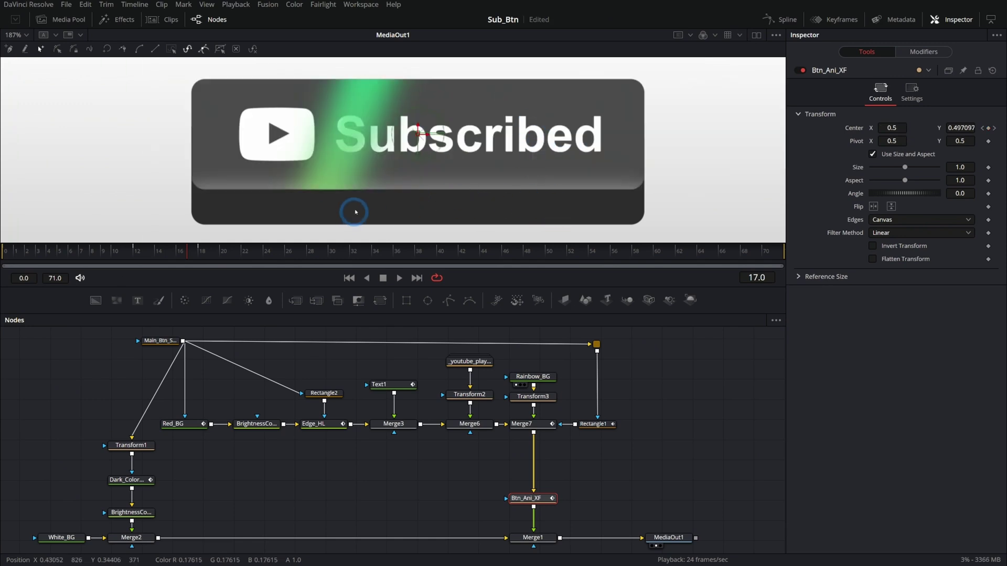
{"action": "left_click_drag", "start_coordinate": [418, 134], "coordinate": [550, 209]}
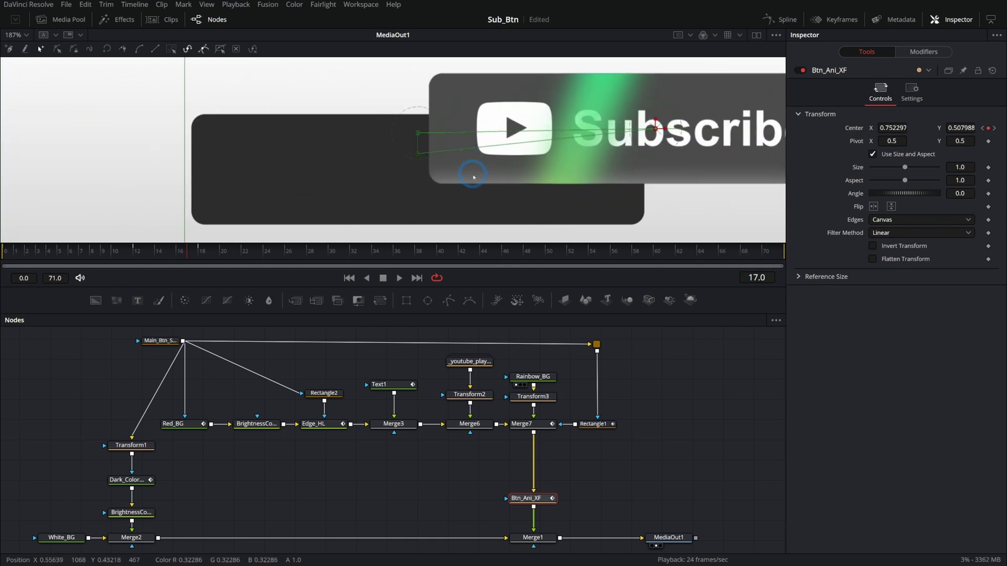
{"action": "key", "text": "ctrl+z"}
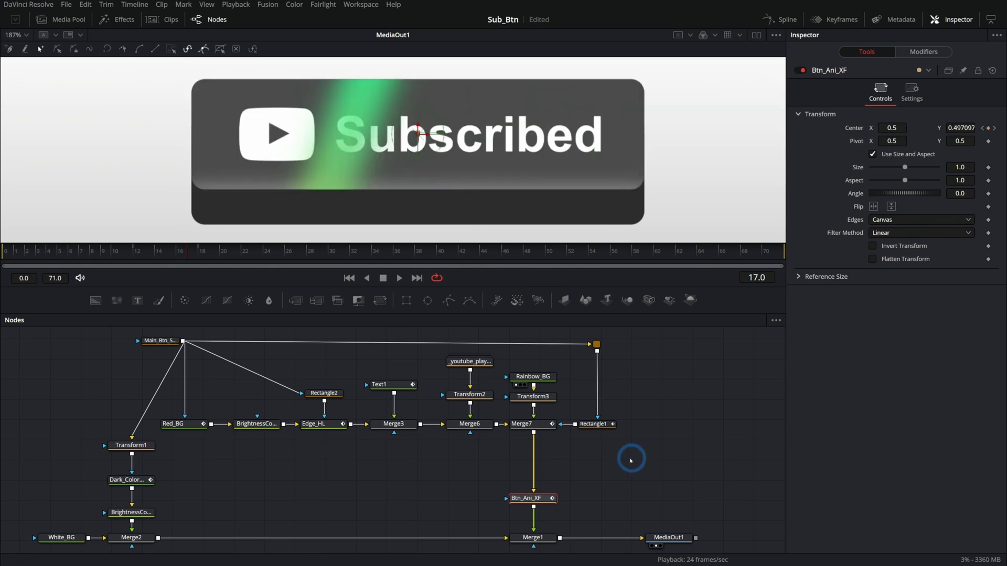
- Detach White_BG from the button branch by deleting Merge2, and connect the brightness node below Dark_Color directly to Merge1's background
{"action": "left_click_drag", "start_coordinate": [621, 482], "coordinate": [658, 428]}
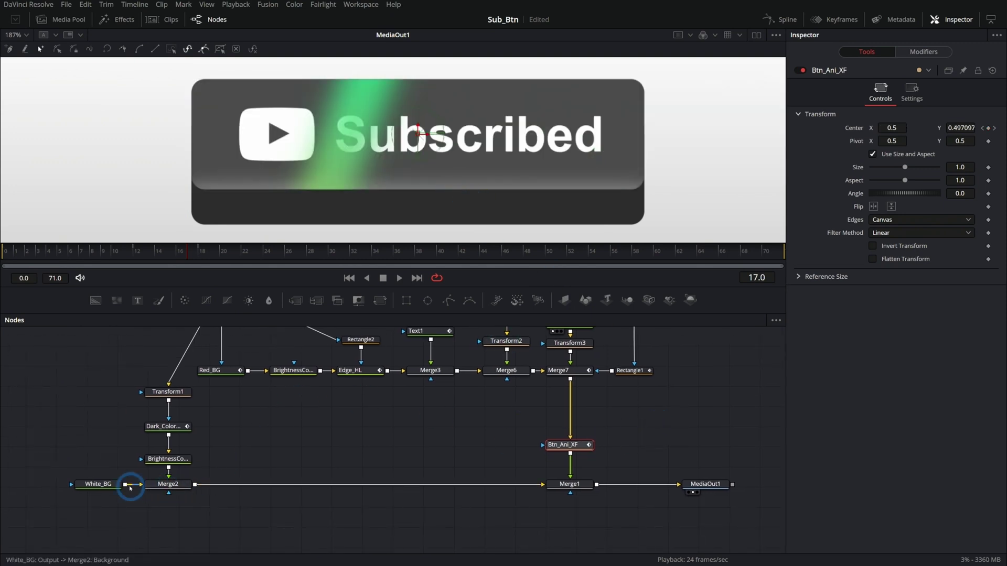
{"action": "left_click_drag", "start_coordinate": [113, 484], "coordinate": [79, 484]}
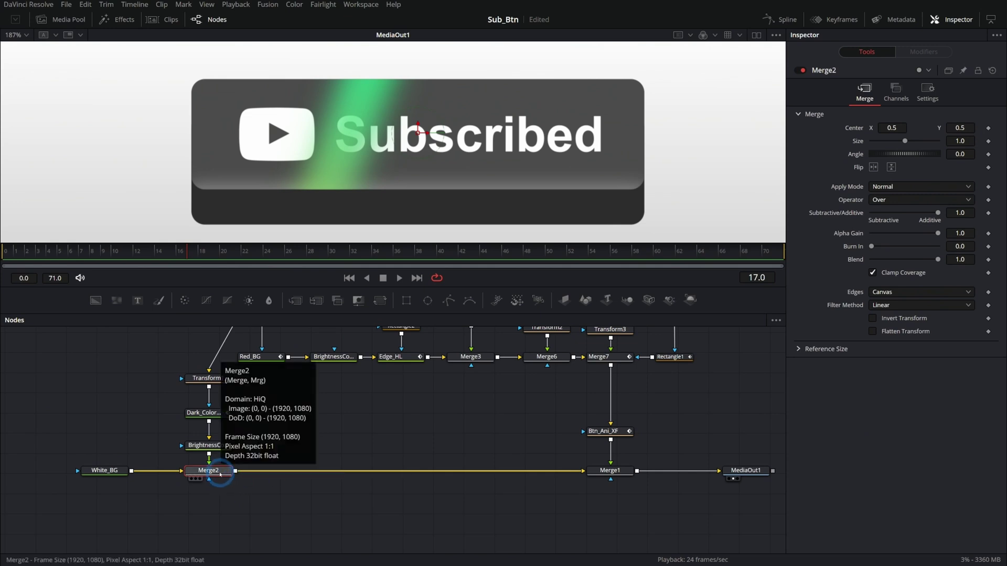
{"action": "key", "text": "Delete"}
{"action": "left_click_drag", "start_coordinate": [105, 472], "coordinate": [600, 526]}
{"action": "left_click_drag", "start_coordinate": [236, 445], "coordinate": [583, 471]}
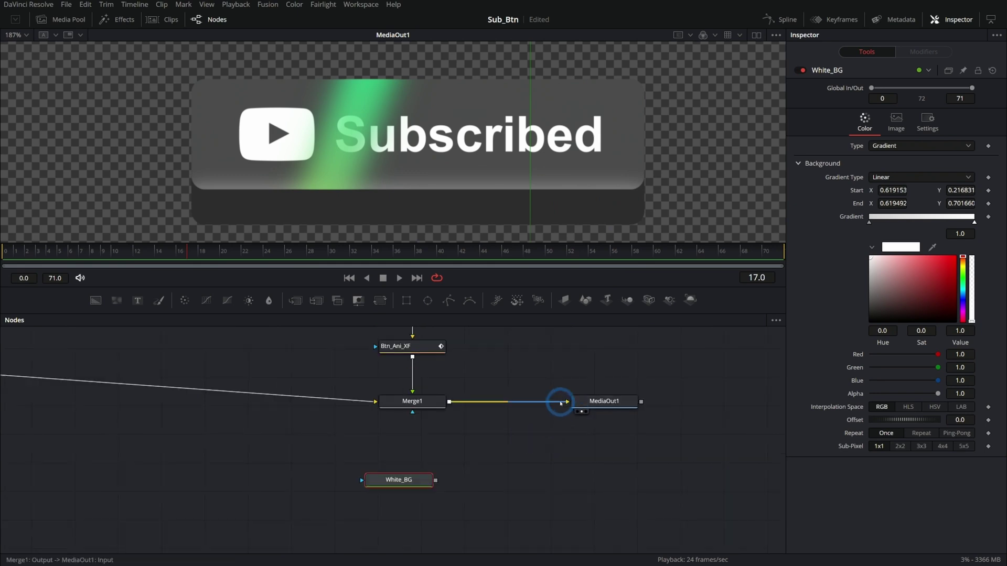
- Composite Merge1's output over White_BG through a new merge node, and route that merge into MediaOut1
{"action": "left_click_drag", "start_coordinate": [560, 403], "coordinate": [437, 480]}
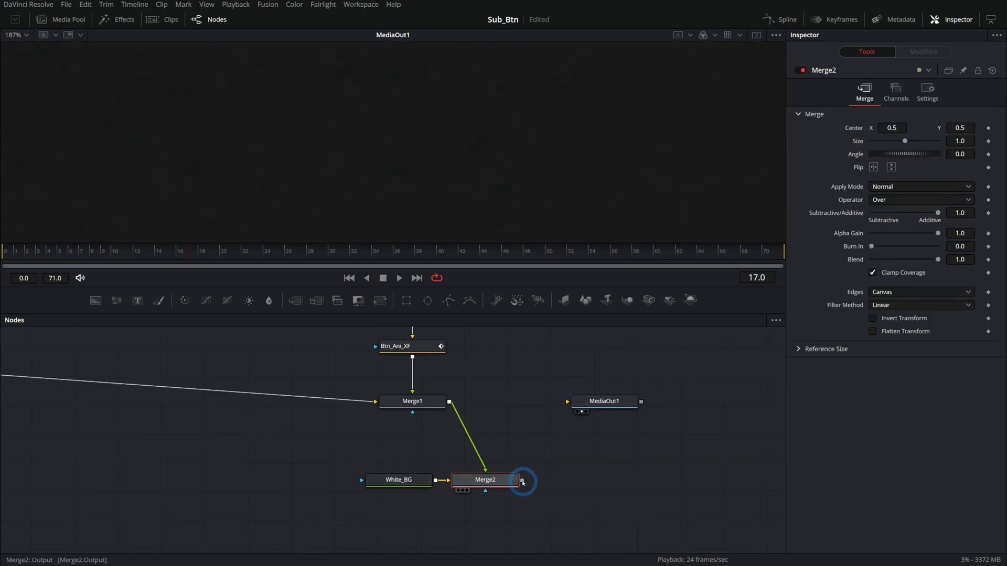
{"action": "left_click_drag", "start_coordinate": [523, 481], "coordinate": [577, 402]}
{"action": "left_click_drag", "start_coordinate": [598, 402], "coordinate": [599, 479]}
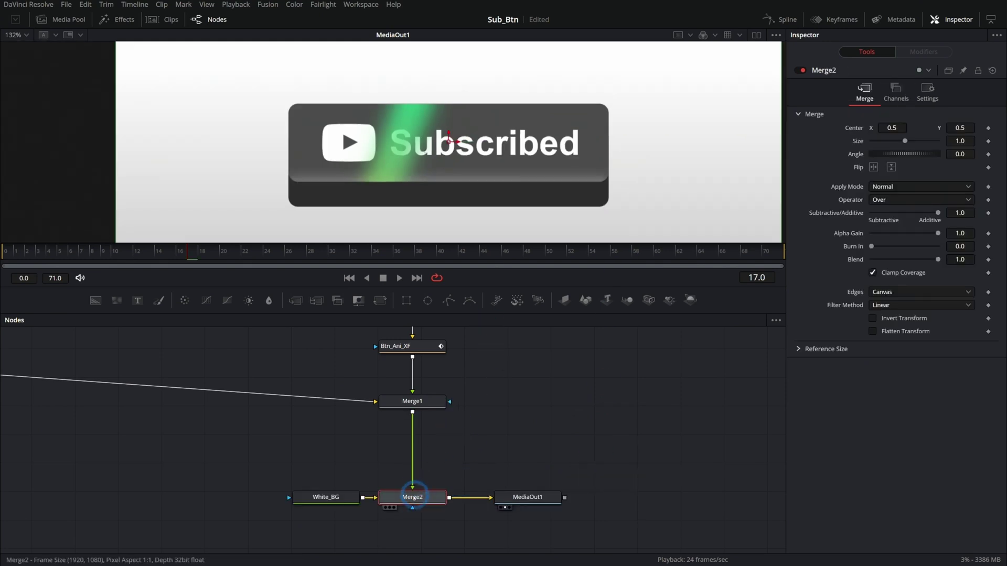
{"action": "left_click_drag", "start_coordinate": [358, 496], "coordinate": [330, 493]}
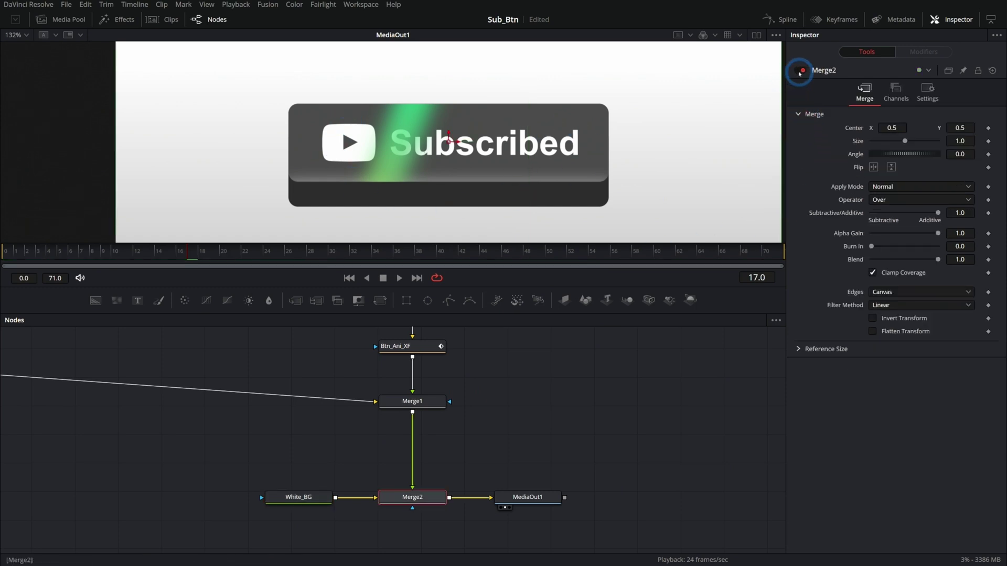
{"action": "left_click", "coordinate": [803, 70]}
{"action": "left_click", "coordinate": [803, 70]}
- Insert a Transform node directly after Merge1, test moving the whole button with it, and undo that test move
{"action": "left_click", "coordinate": [422, 405]}
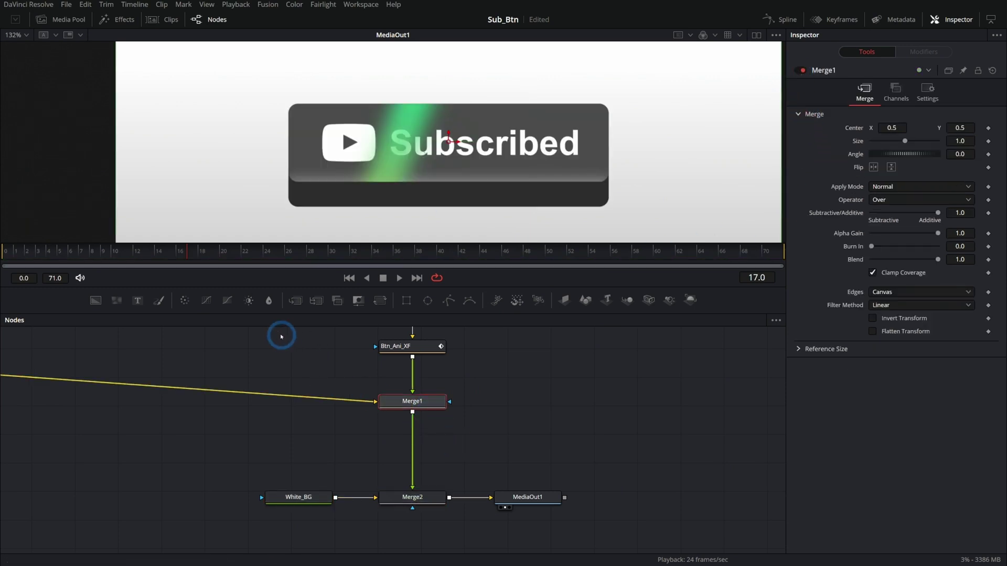
{"action": "left_click", "coordinate": [380, 300]}
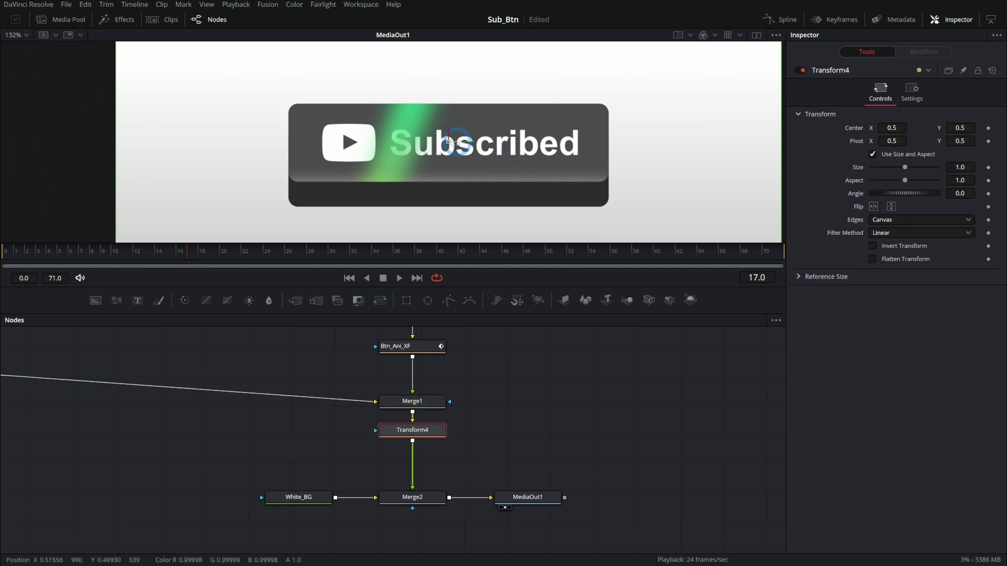
{"action": "left_click_drag", "start_coordinate": [449, 141], "coordinate": [504, 148]}
{"action": "key", "text": "ctrl+z"}
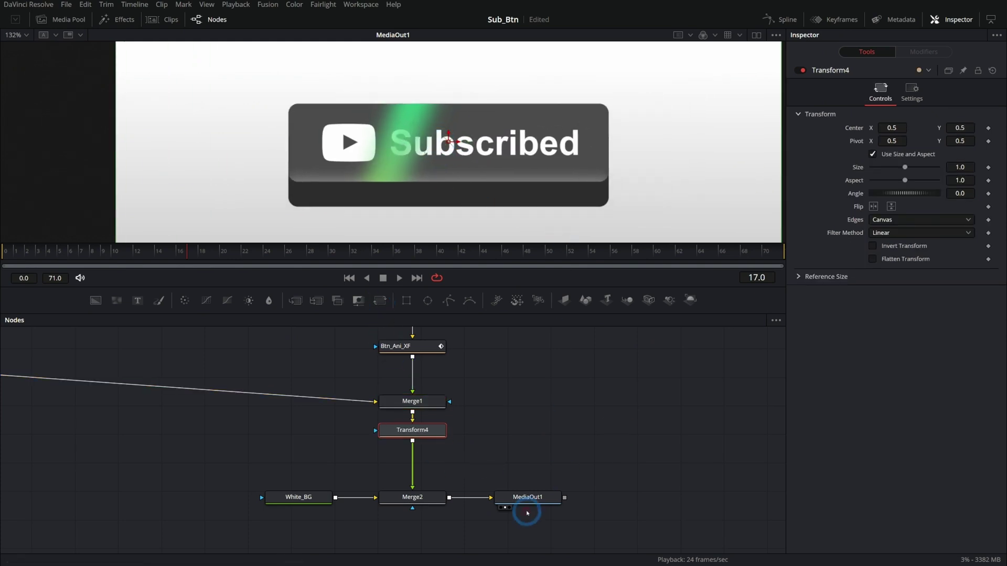
- Rename the Transform node after Merge1 to Btn_Master_XF
{"action": "left_click", "coordinate": [531, 502]}
{"action": "left_click", "coordinate": [497, 423]}
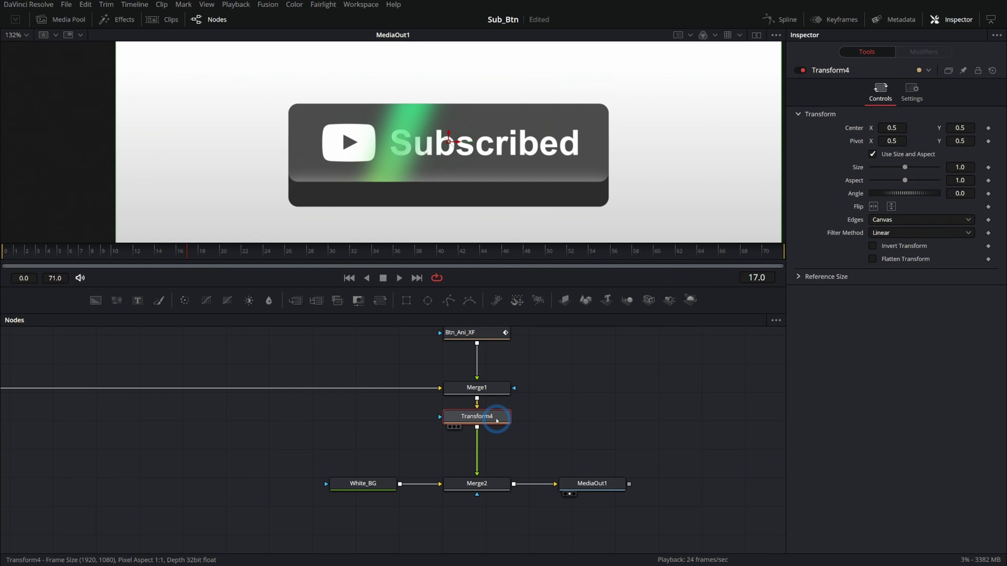
{"action": "key", "text": "F2"}
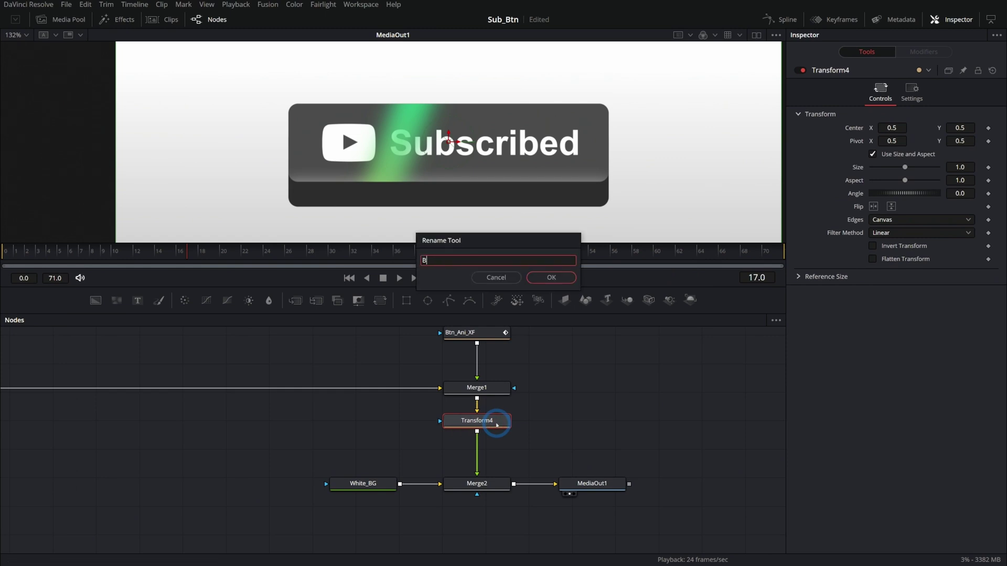
{"action": "type", "text": "Btn_Master_XF"}
{"action": "key", "text": "Return"}
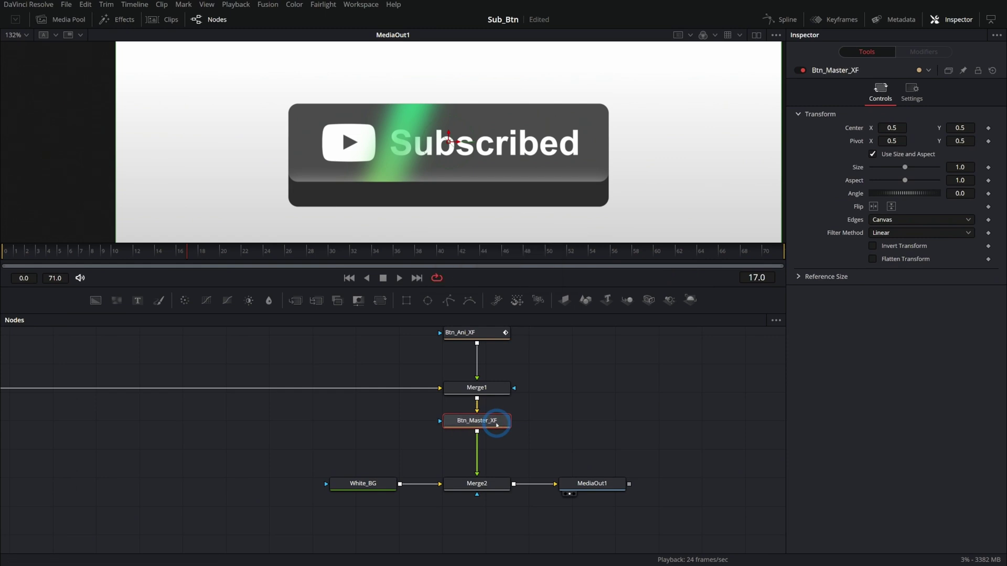
- Add keyframes for Btn_Master_XF's Center and Angle at frame 12
{"action": "left_click", "coordinate": [164, 256]}
{"action": "left_click_drag", "start_coordinate": [164, 255], "coordinate": [139, 257]}
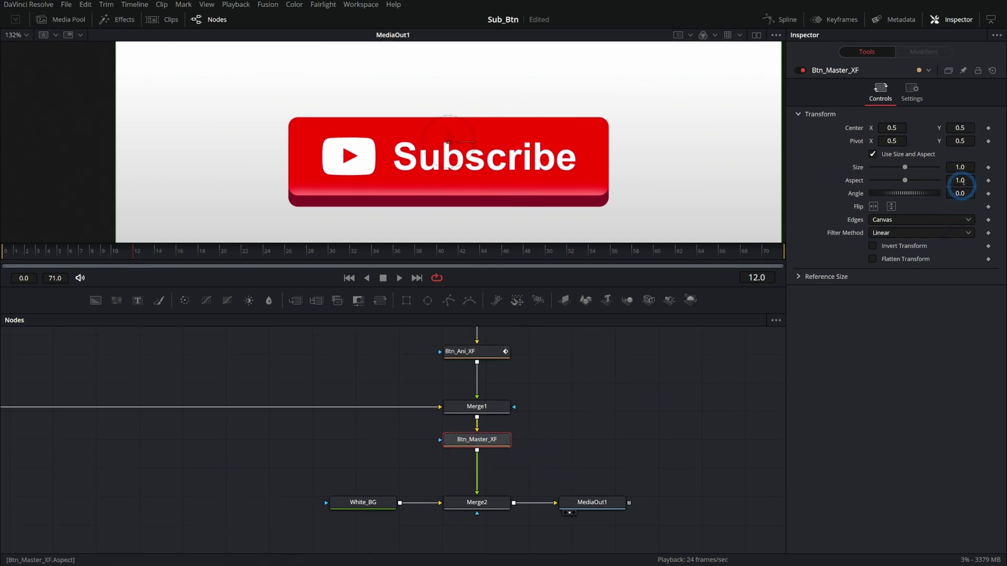
{"action": "left_click", "coordinate": [989, 128]}
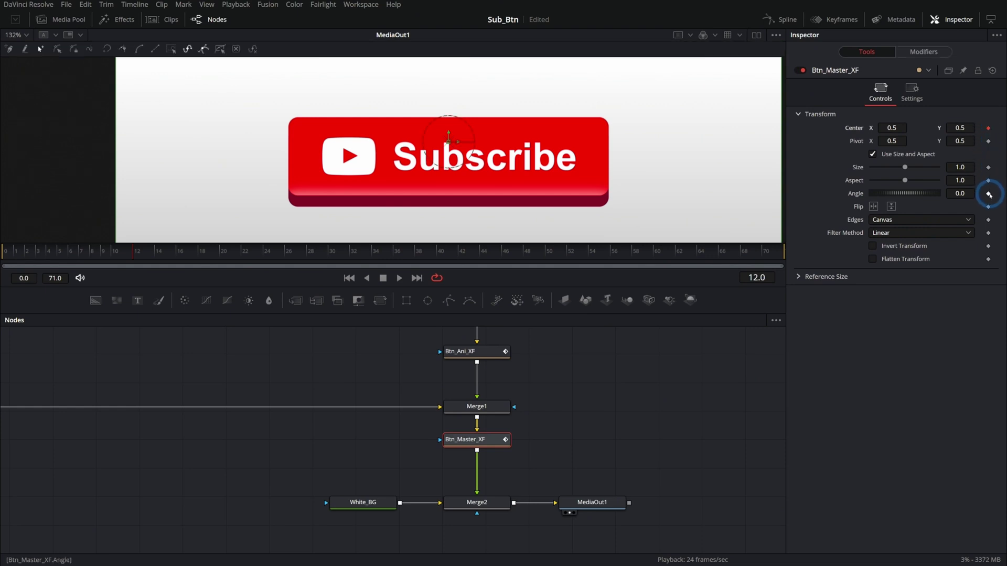
{"action": "left_click", "coordinate": [989, 194]}
- At frame 26, raise the button to a Center Y of about 0.595 and play back the motion
{"action": "left_click_drag", "start_coordinate": [222, 254], "coordinate": [284, 254]}
{"action": "left_click_drag", "start_coordinate": [448, 133], "coordinate": [449, 100]}
{"action": "key", "text": "space"}
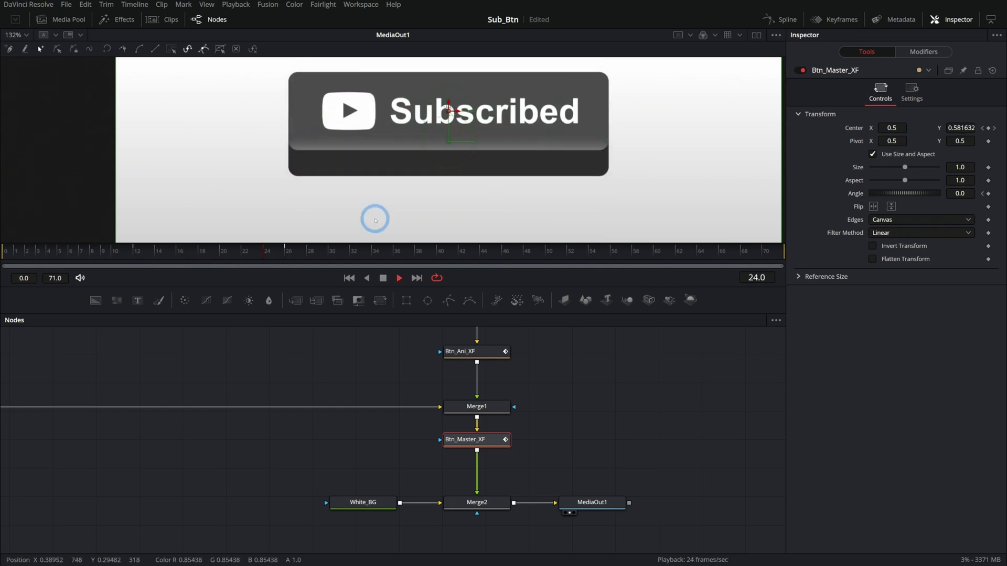
- At frame 37, set Btn_Master_XF's Center Y to 0.5 to bring the button back down
{"action": "left_click_drag", "start_coordinate": [180, 251], "coordinate": [404, 250]}
{"action": "left_click", "coordinate": [962, 128]}
{"action": "type", "text": "0.5"}
{"action": "key", "text": "Tab"}
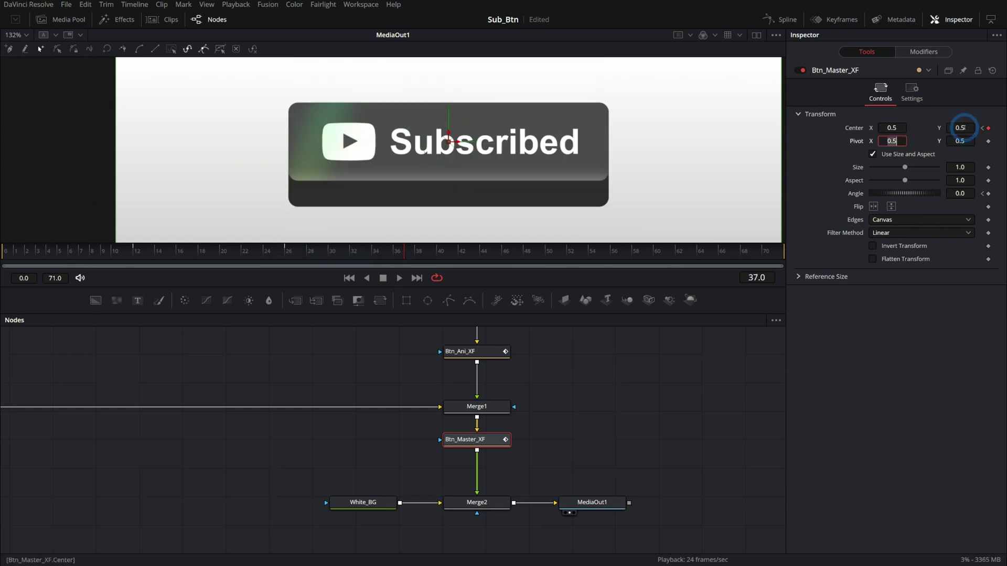
- Play the button's rise and fall from the start, and return to frame 26
{"action": "left_click", "coordinate": [349, 278]}
{"action": "left_click", "coordinate": [367, 278]}
{"action": "left_click", "coordinate": [399, 278]}
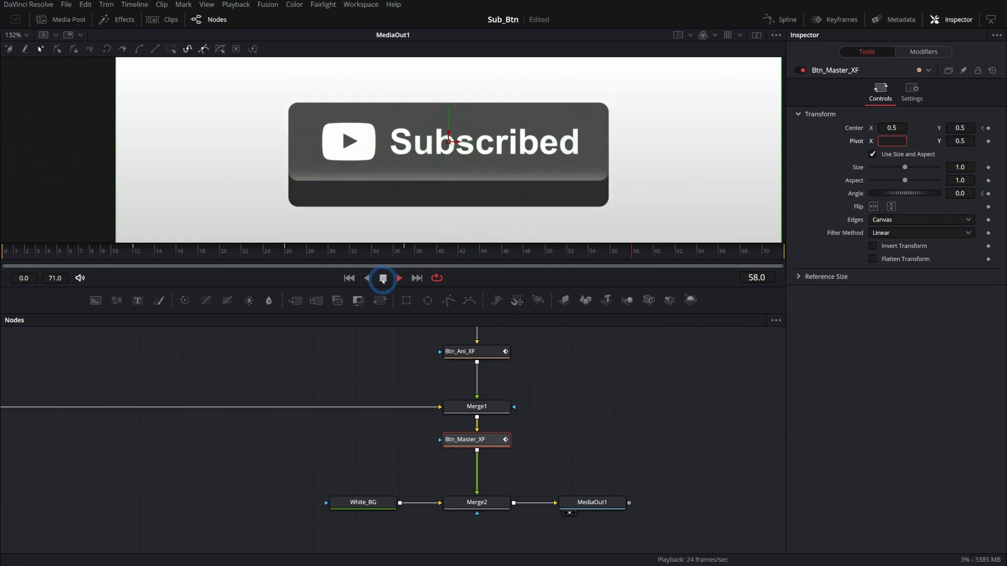
{"action": "mouse_move", "coordinate": [292, 256]}
{"action": "left_mouse_down"}
{"action": "mouse_move", "coordinate": [128, 257]}
{"action": "mouse_move", "coordinate": [284, 262]}
{"action": "left_mouse_up"}
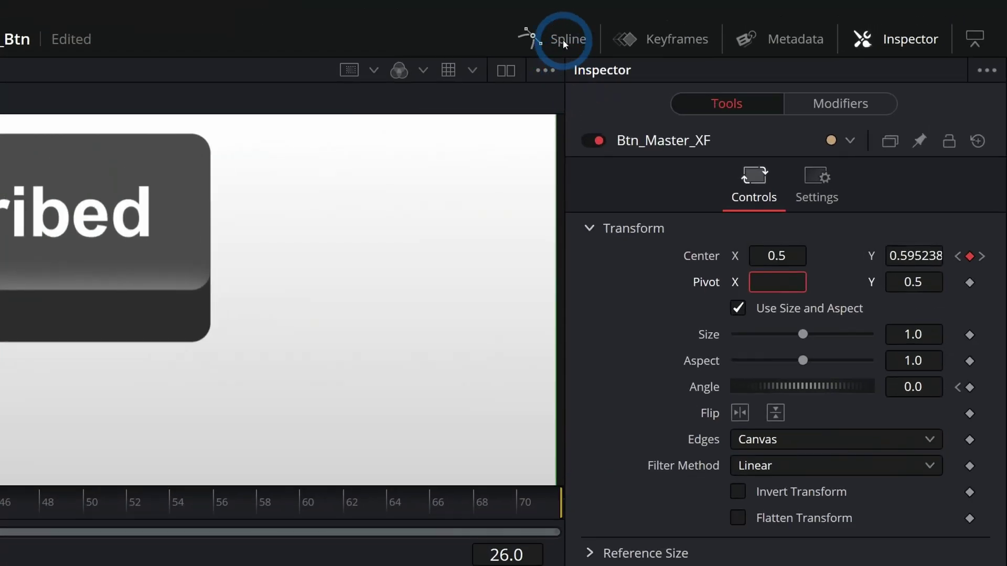
- Open the Spline editor and switch Show Only Selected Tool off and back on to compare the listed curves
{"action": "left_click", "coordinate": [780, 20]}
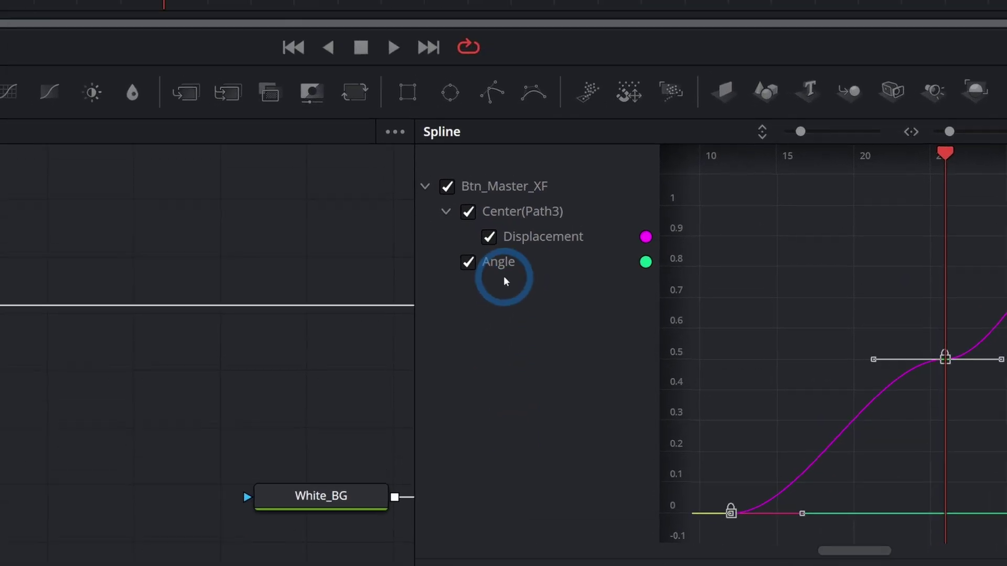
{"action": "left_click", "coordinate": [918, 174]}
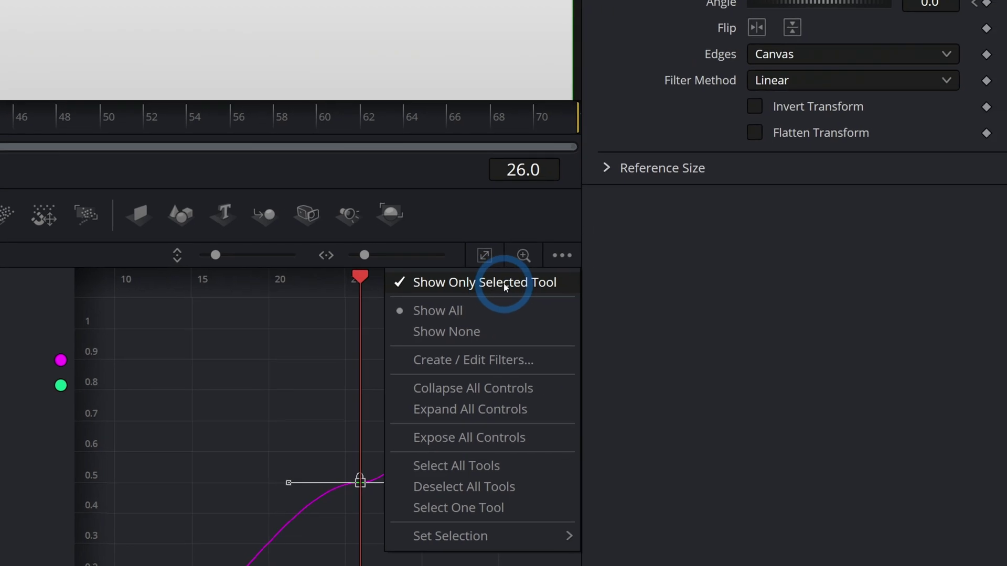
{"action": "left_click", "coordinate": [505, 284]}
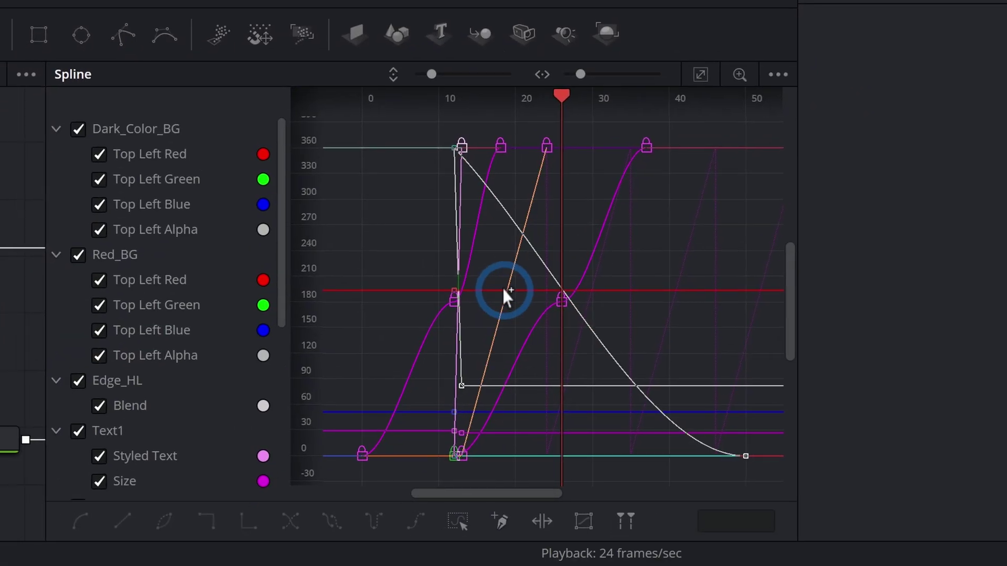
{"action": "left_click", "coordinate": [778, 74]}
{"action": "left_click", "coordinate": [759, 106]}
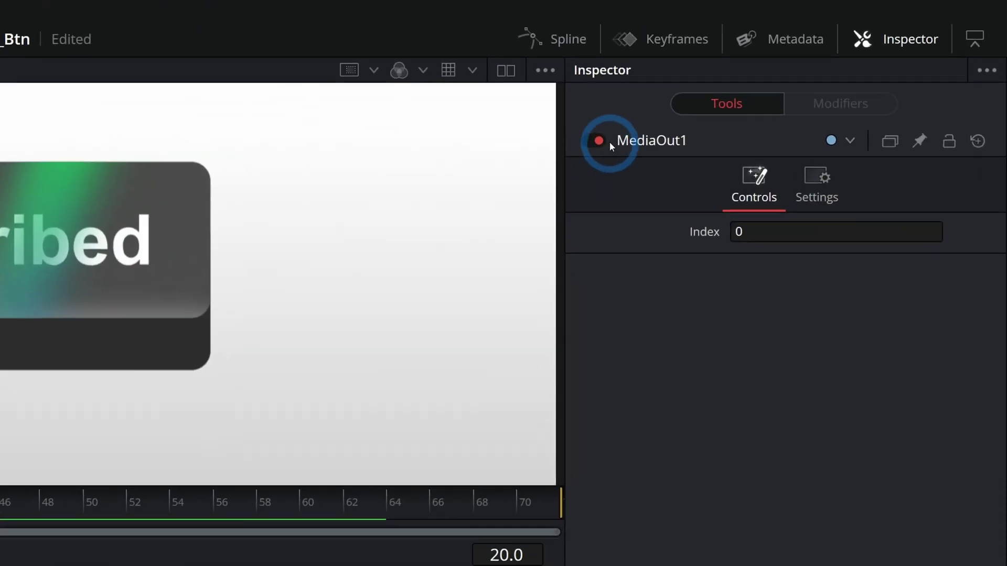
- Display Btn_Master_XF's Angle and Center keyframe tracks in the Keyframes editor
{"action": "left_click", "coordinate": [673, 39]}
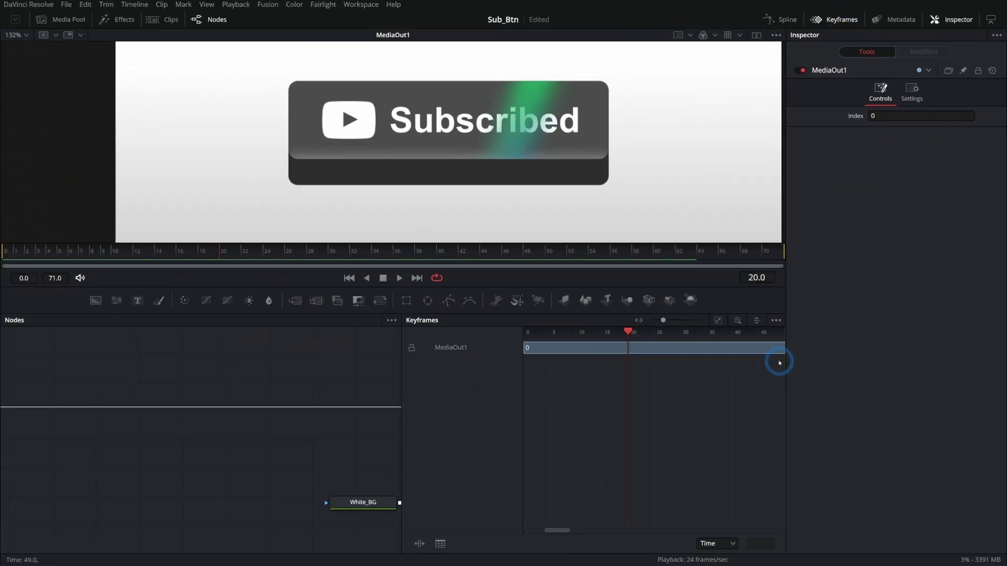
{"action": "key", "text": "ctrl+f"}
{"action": "left_click_drag", "start_coordinate": [115, 414], "coordinate": [96, 440]}
{"action": "left_click_drag", "start_coordinate": [252, 447], "coordinate": [47, 404]}
{"action": "left_click_drag", "start_coordinate": [194, 459], "coordinate": [112, 492]}
{"action": "left_click", "coordinate": [166, 455]}
{"action": "left_click", "coordinate": [427, 349]}
{"action": "left_click", "coordinate": [576, 394]}
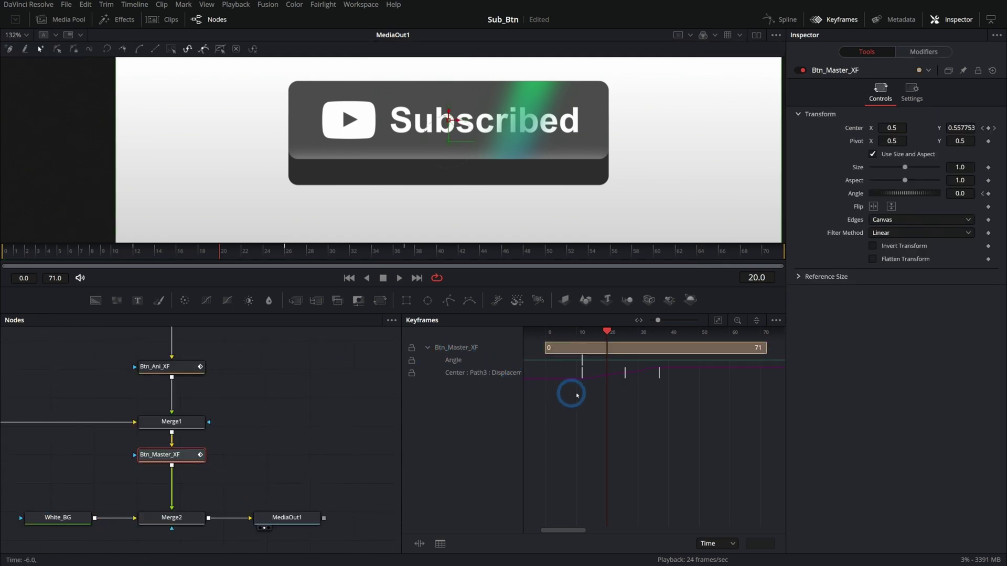
- Move Btn_Master_XF's second Center keyframe to about frame 19 and its last one to frame 27, and play back the faster motion
{"action": "left_click_drag", "start_coordinate": [623, 379], "coordinate": [613, 377]}
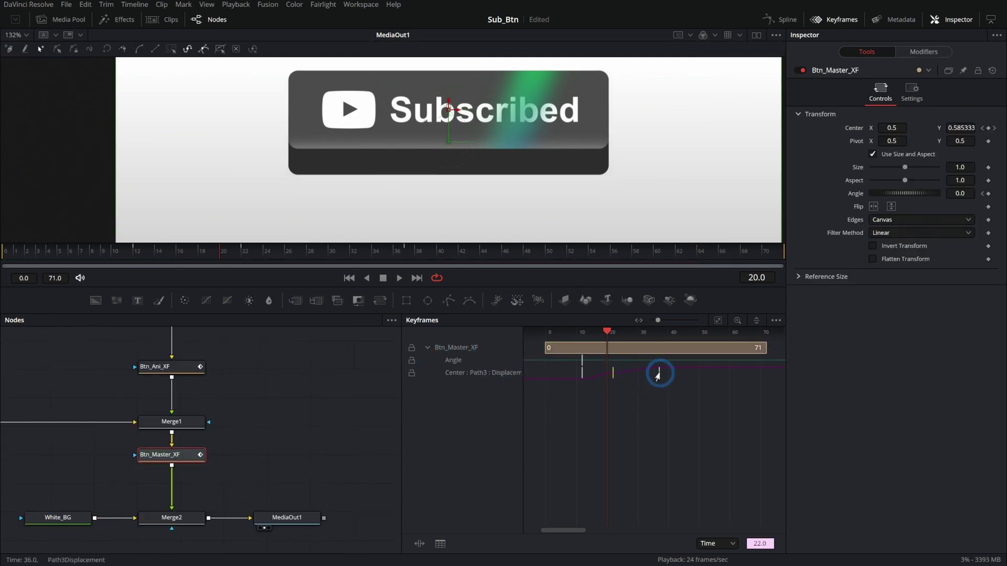
{"action": "key", "text": "space"}
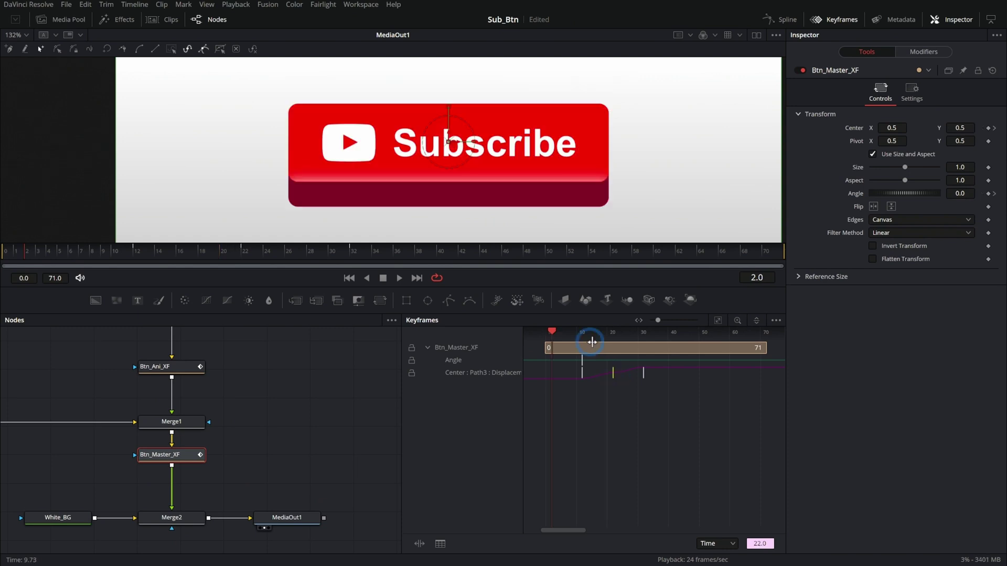
{"action": "left_click", "coordinate": [607, 349]}
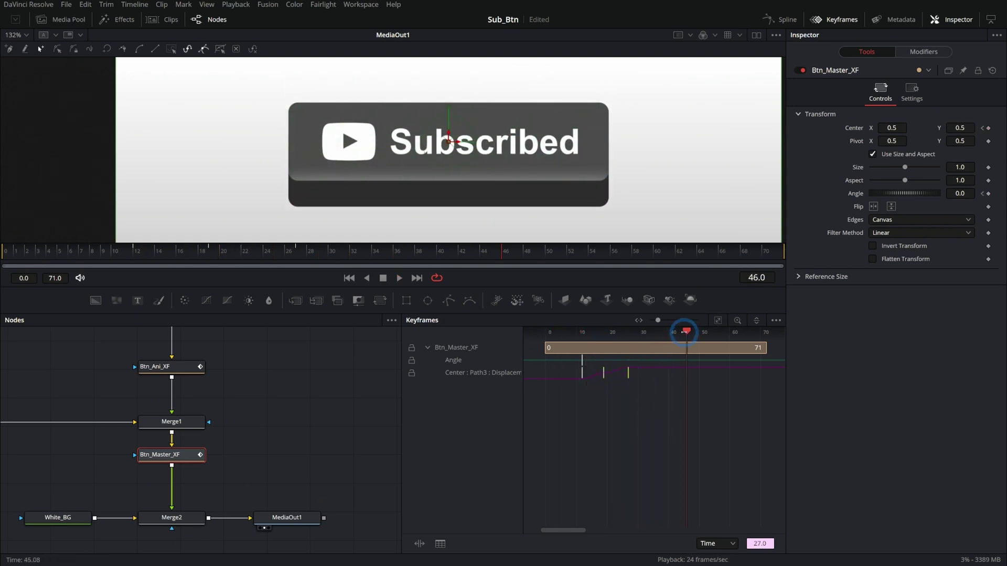
{"action": "left_click_drag", "start_coordinate": [687, 331], "coordinate": [577, 344]}
{"action": "key", "text": "space"}
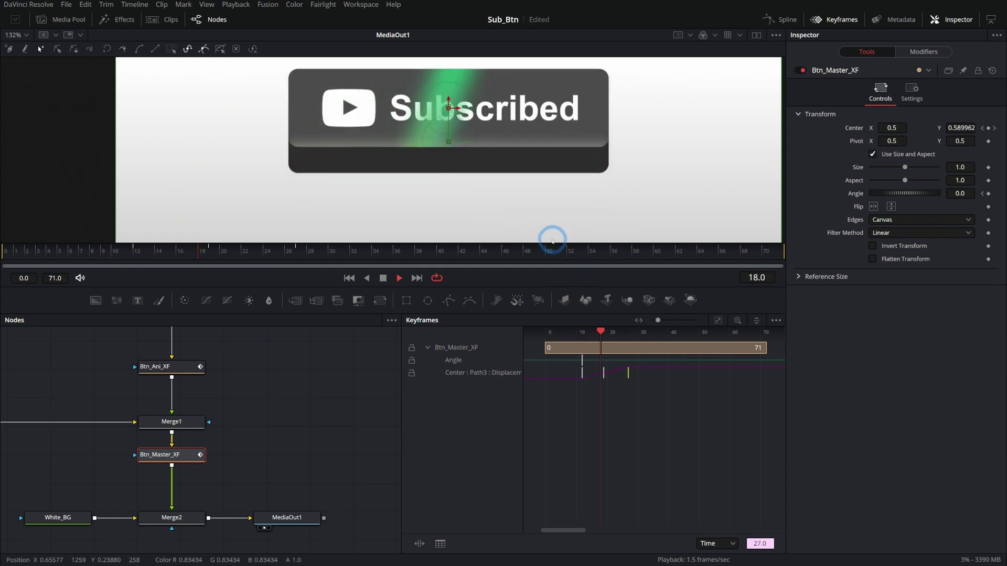
{"action": "key", "text": "space"}
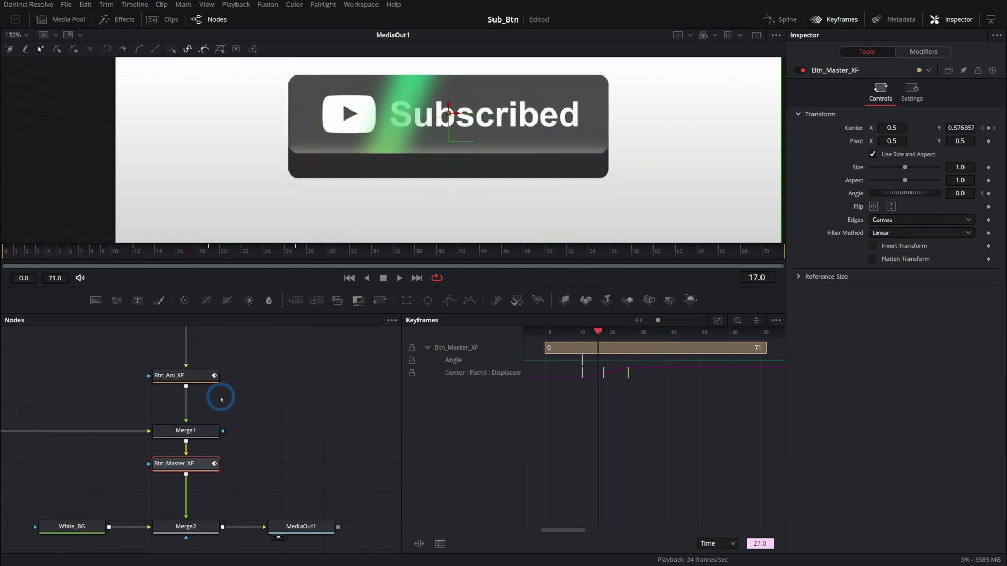
- Show Btn_Ani_XF's keyframes too, and shift Btn_Master_XF's Center keyframes to frames 15, 22 and 30 and its Angle keyframe to frame 15
{"action": "left_click", "coordinate": [179, 376], "text": "ctrl"}
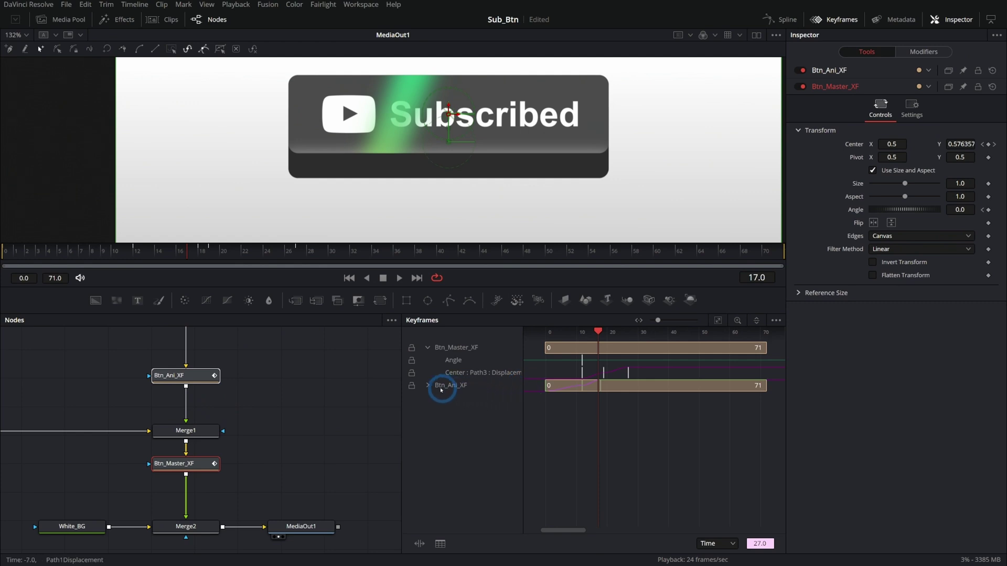
{"action": "left_click_drag", "start_coordinate": [605, 409], "coordinate": [592, 374]}
{"action": "left_click_drag", "start_coordinate": [598, 332], "coordinate": [580, 331]}
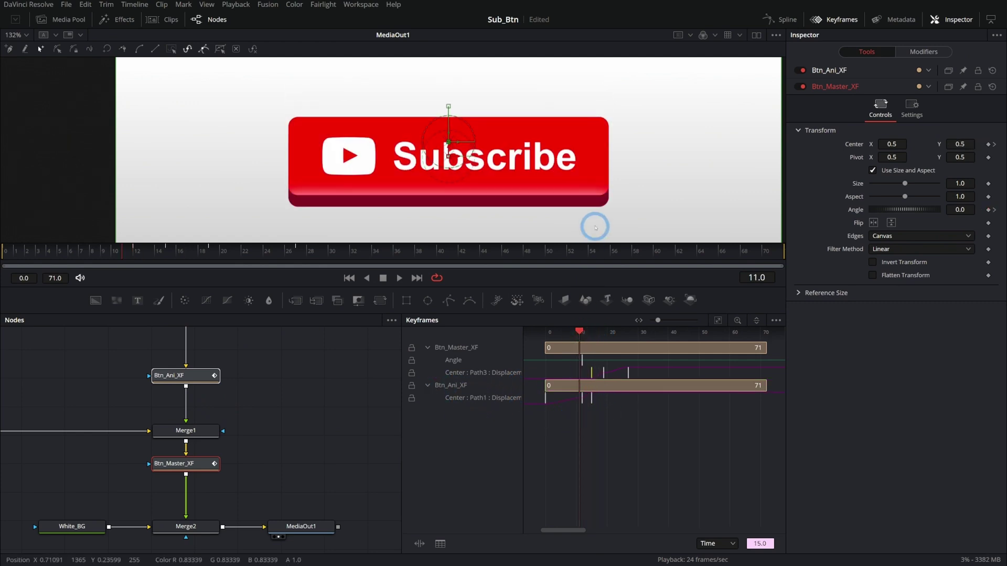
{"action": "key", "text": "space"}
{"action": "key", "text": "space"}
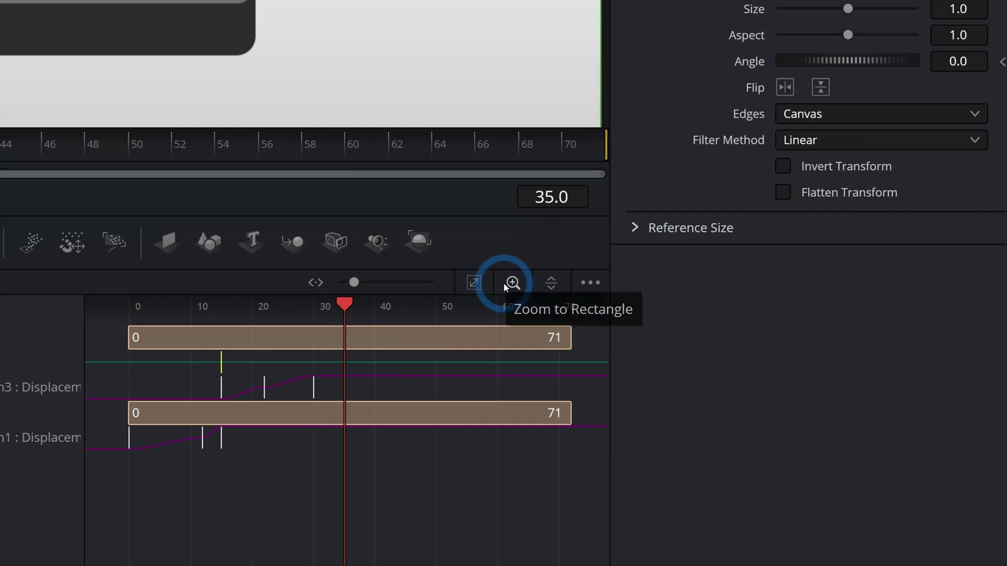
- Move Btn_Ani_XF's last Center keyframe to frame 18 and play back the slower release of the button
{"action": "left_click", "coordinate": [738, 320]}
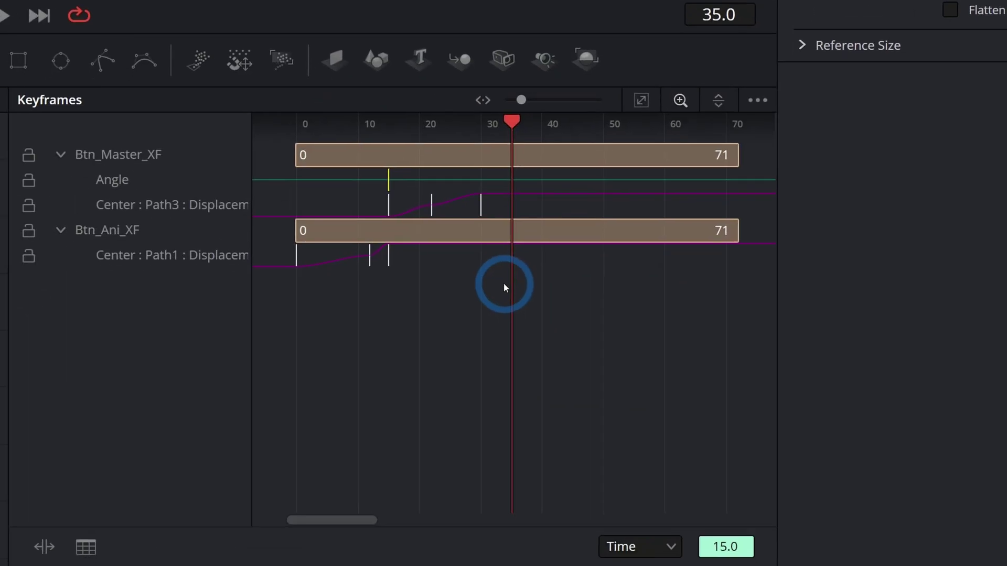
{"action": "left_click_drag", "start_coordinate": [649, 412], "coordinate": [580, 350]}
{"action": "left_click_drag", "start_coordinate": [495, 276], "coordinate": [495, 277]}
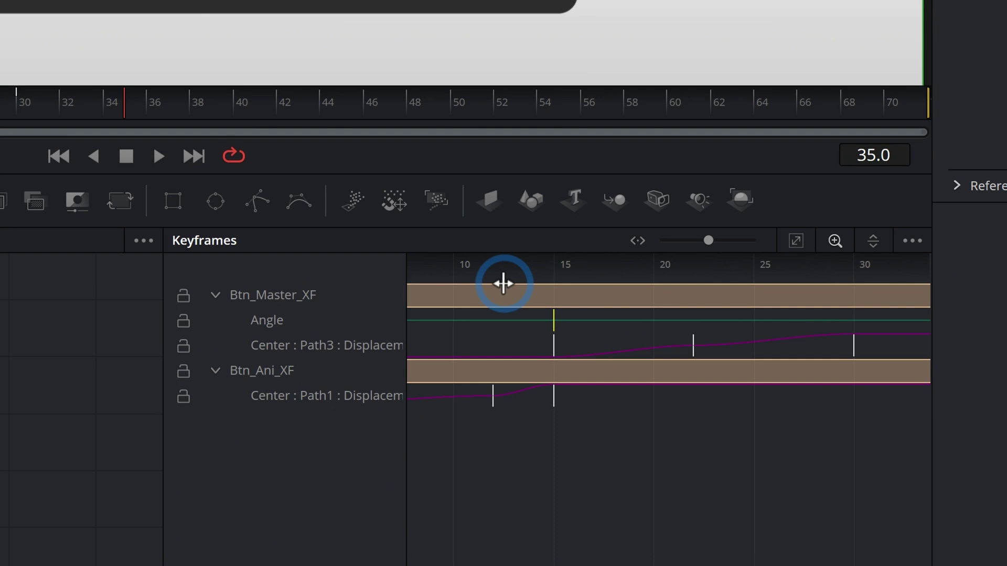
{"action": "left_click_drag", "start_coordinate": [632, 468], "coordinate": [853, 469]}
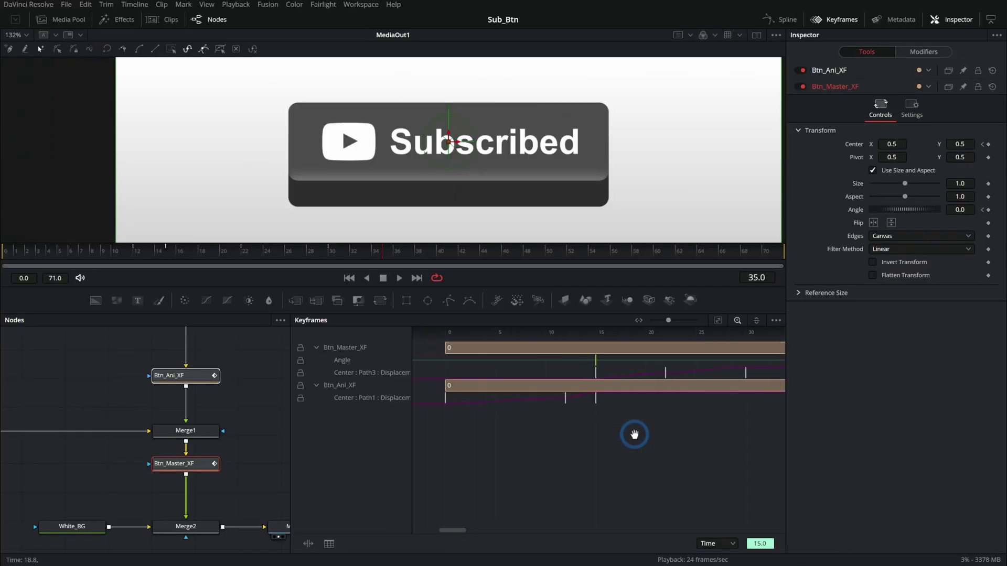
{"action": "left_click_drag", "start_coordinate": [635, 434], "coordinate": [613, 436]}
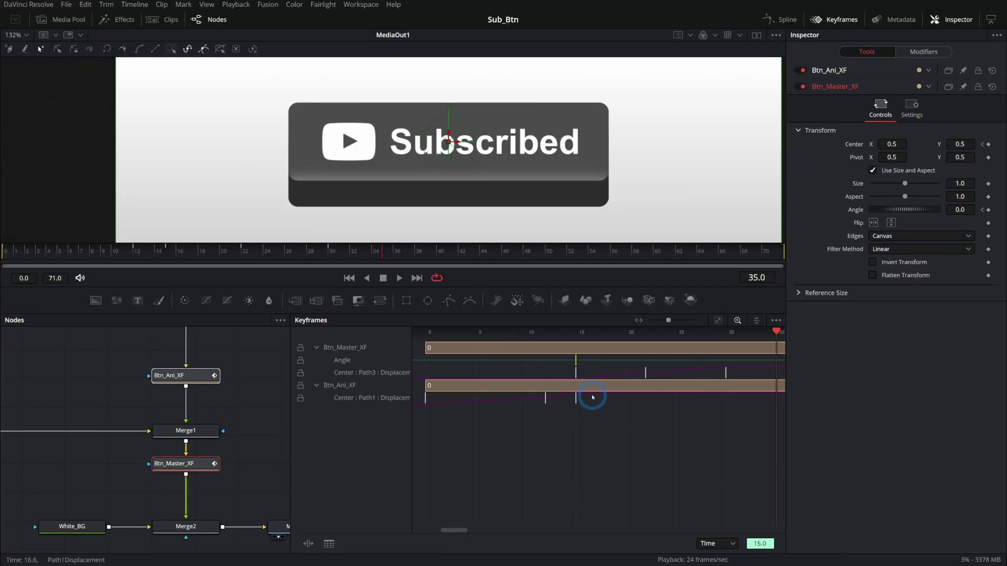
{"action": "left_click_drag", "start_coordinate": [777, 332], "coordinate": [467, 333]}
{"action": "key", "text": "space"}
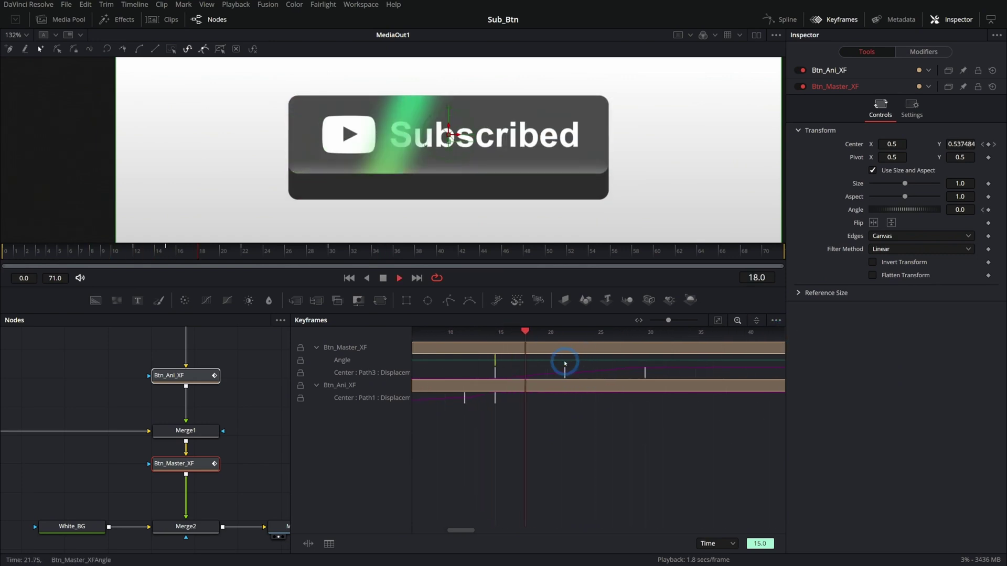
{"action": "left_click_drag", "start_coordinate": [472, 439], "coordinate": [625, 440]}
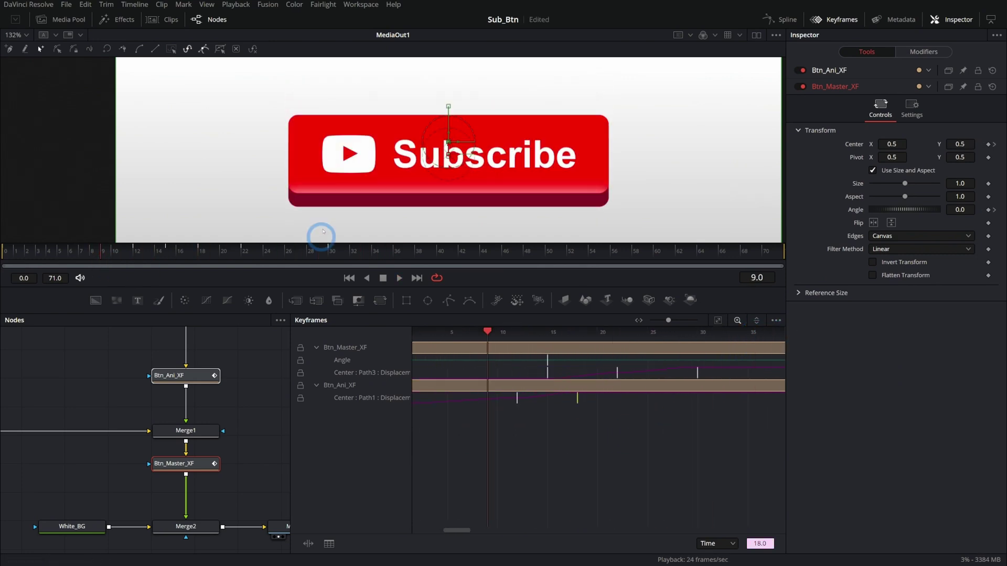
{"action": "key", "text": "space"}
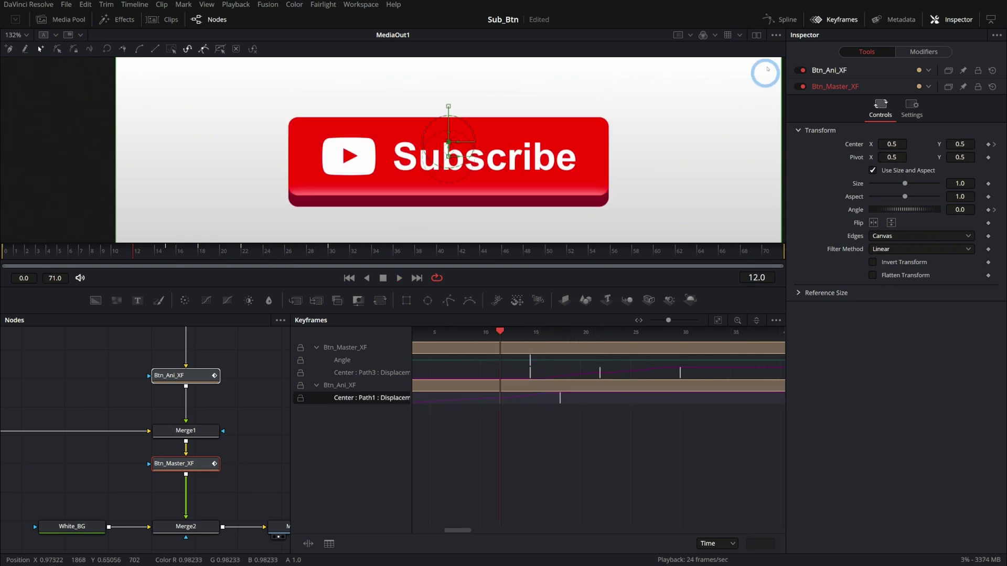
- Show Btn_Ani_XF's Center displacement curve in the Spline editor in place of the Keyframes editor, and return to the first frame
{"action": "left_click", "coordinate": [784, 19]}
{"action": "left_click", "coordinate": [835, 20]}
{"action": "left_click", "coordinate": [195, 376]}
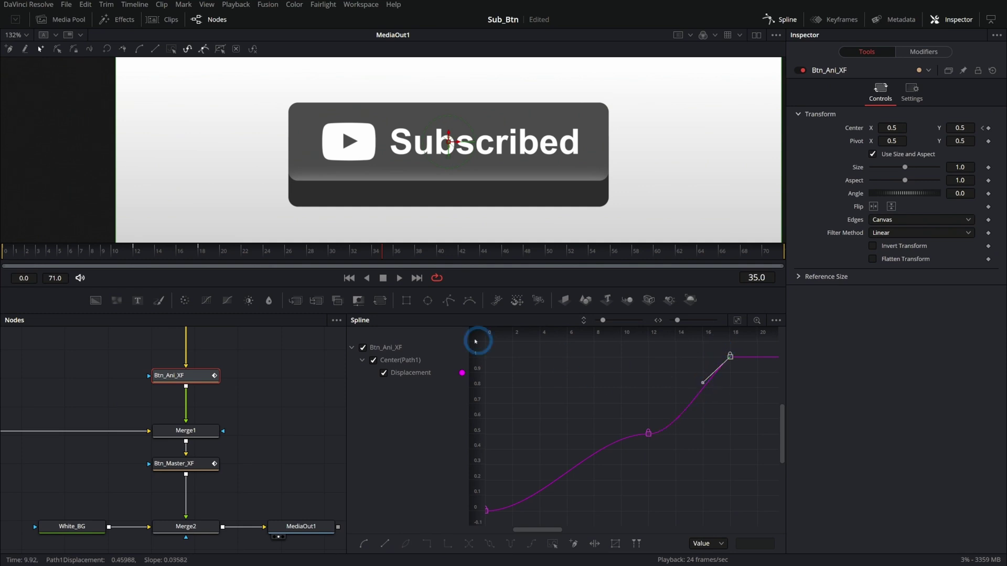
{"action": "left_click", "coordinate": [349, 278]}
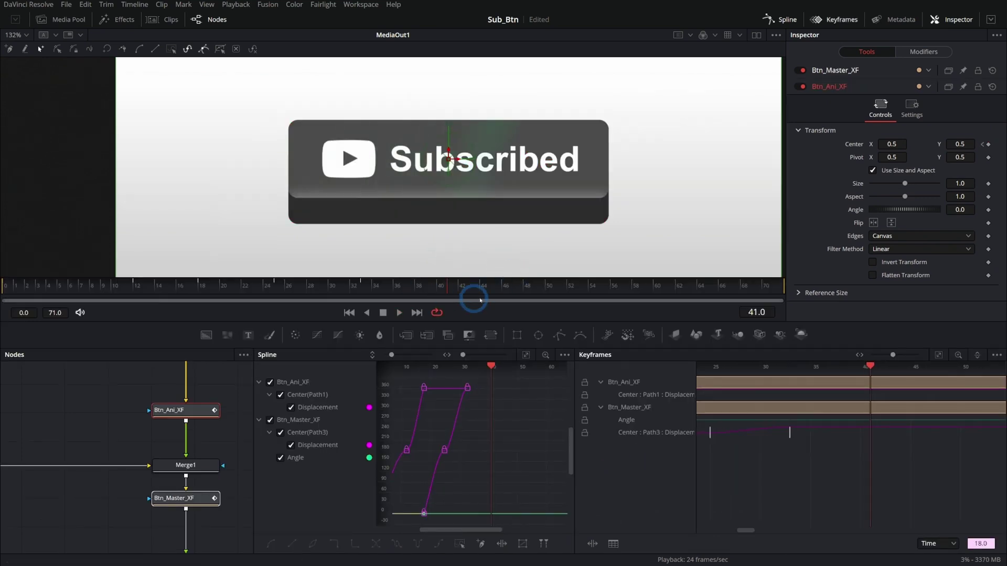
- Retime Btn_Master_XF's Center keyframes to frames 18, 23 and 33, play back the timing, and close the Spline and Keyframes editors
{"action": "left_click", "coordinate": [98, 295]}
{"action": "key", "text": "space"}
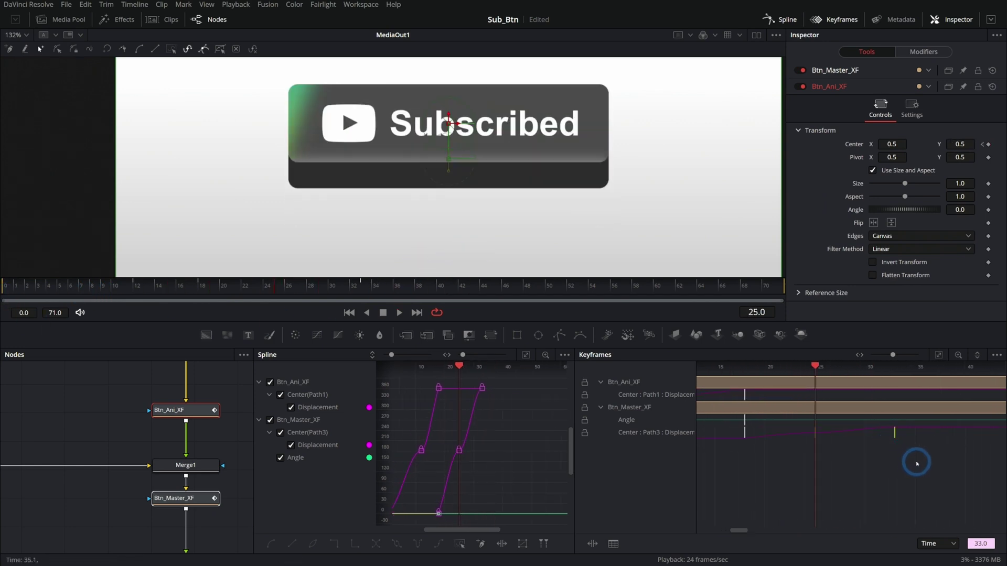
{"action": "left_click", "coordinate": [835, 20]}
{"action": "left_click", "coordinate": [781, 20]}
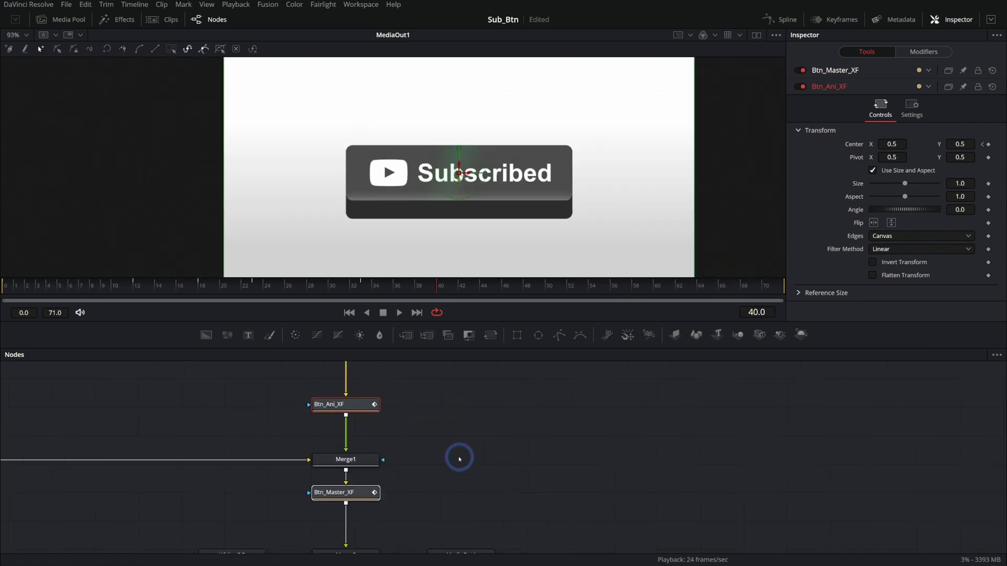
- At frame 23, set Btn_Master_XF's Angle to 5.2 and play back the button's tilt
{"action": "left_click", "coordinate": [348, 496]}
{"action": "left_click", "coordinate": [843, 160]}
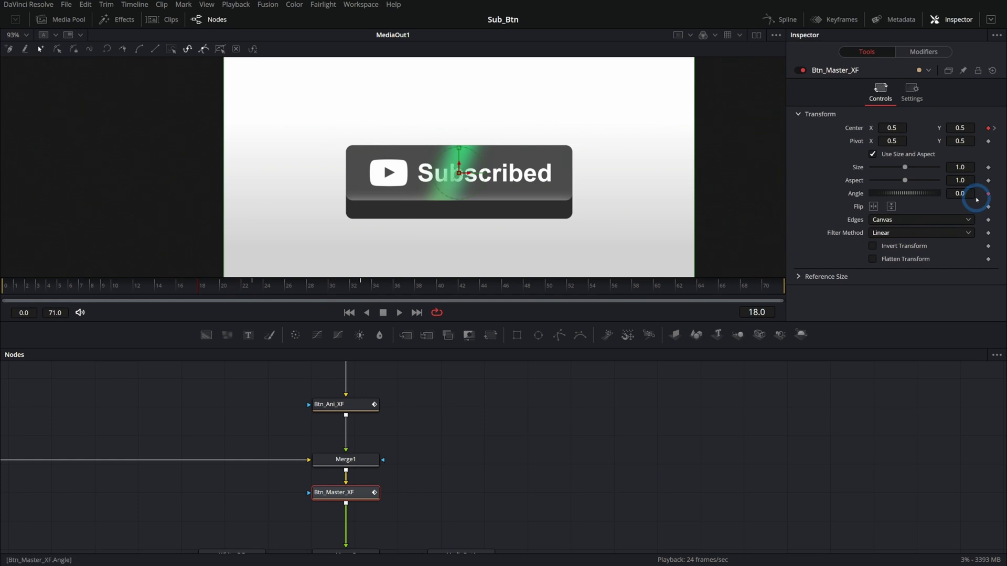
{"action": "left_click_drag", "start_coordinate": [278, 292], "coordinate": [256, 295]}
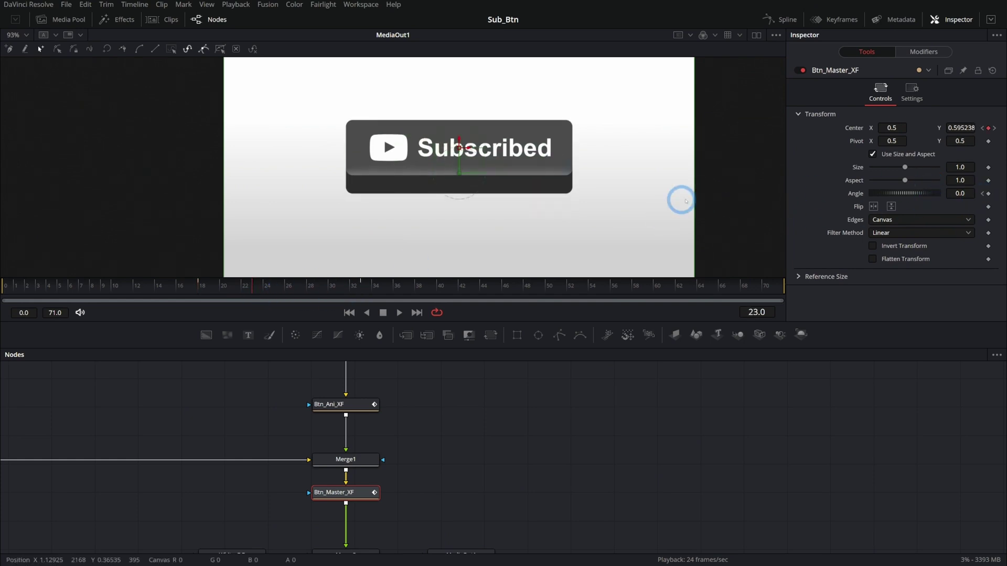
{"action": "left_click_drag", "start_coordinate": [937, 196], "coordinate": [936, 196]}
{"action": "left_click_drag", "start_coordinate": [249, 286], "coordinate": [125, 289]}
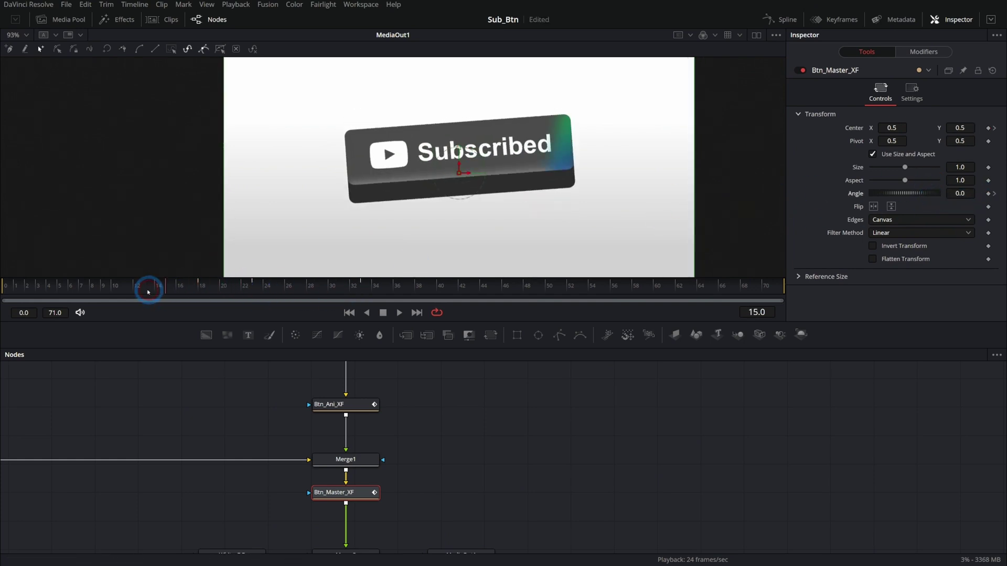
{"action": "key", "text": "space"}
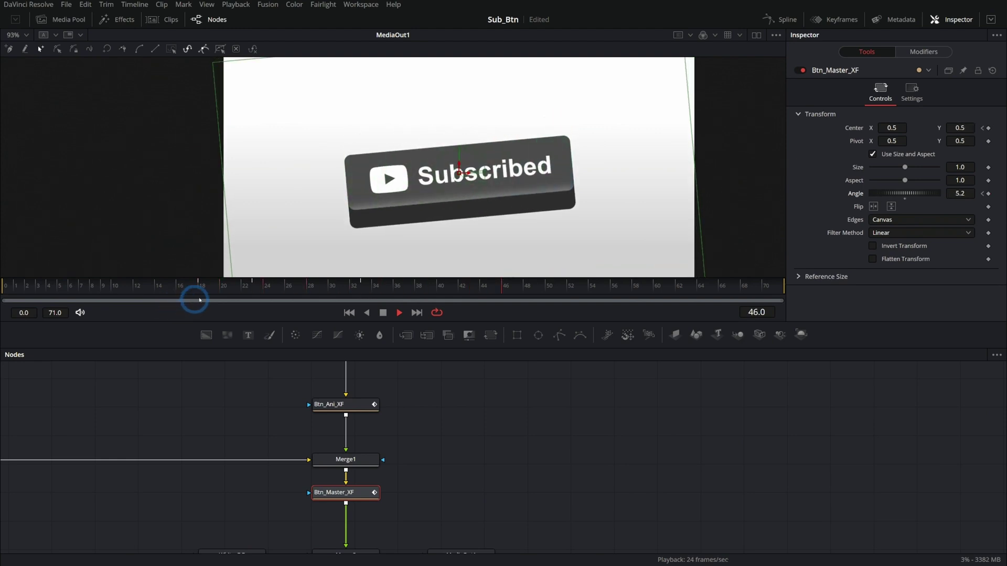
- Return Btn_Master_XF's Angle to 0 at frame 33 and flatten its keyframes in the Spline editor, with only the Angle curve shown
{"action": "left_click", "coordinate": [253, 294]}
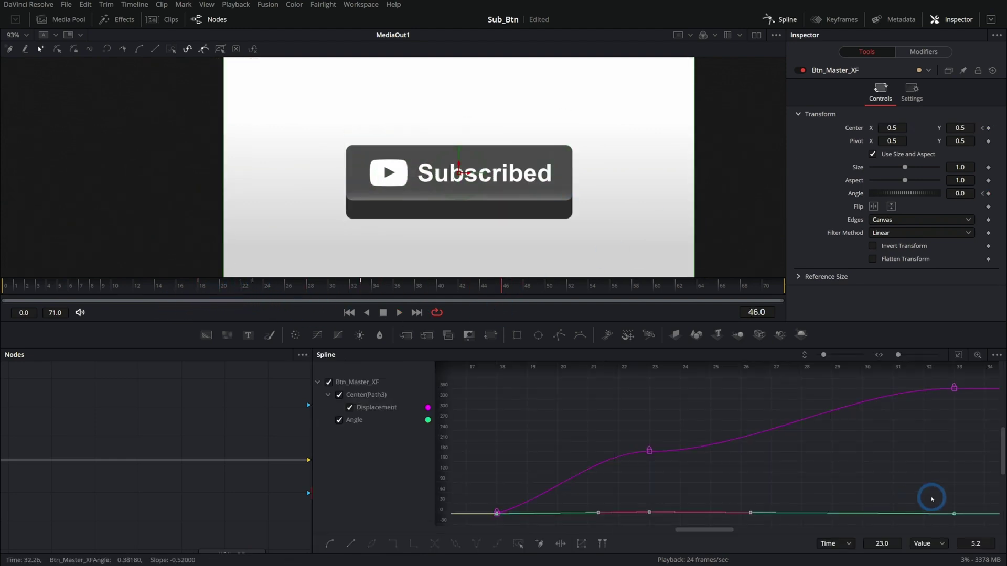
{"action": "left_click", "coordinate": [953, 512]}
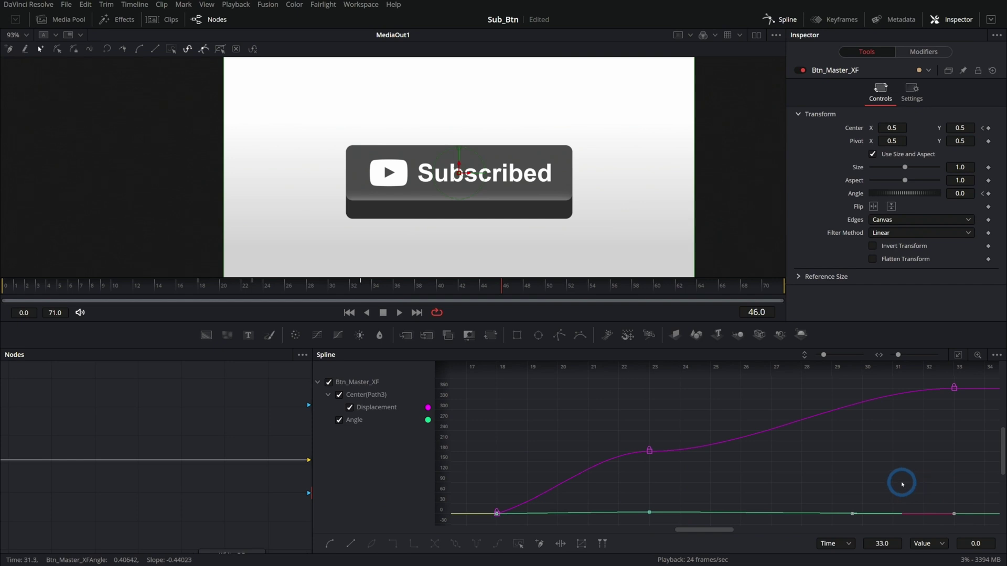
{"action": "left_click", "coordinate": [356, 421]}
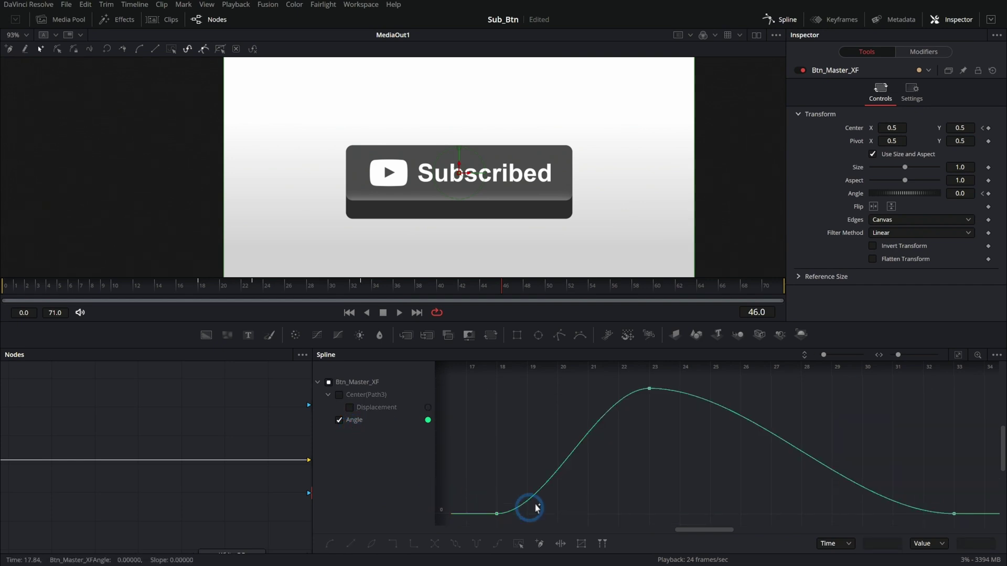
{"action": "left_click", "coordinate": [650, 403]}
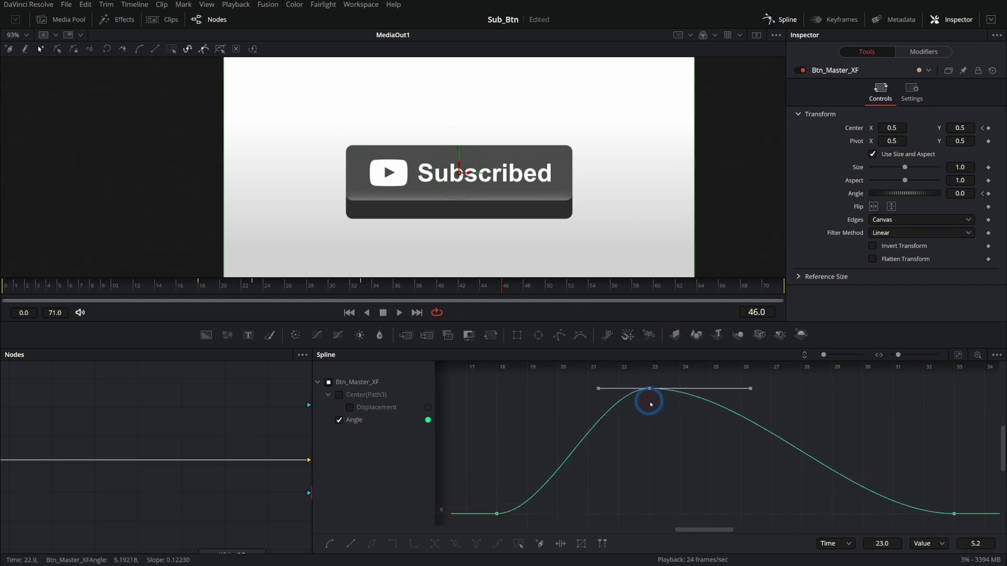
- Play the animation from the start to review the smoothed rotation
{"action": "left_click_drag", "start_coordinate": [129, 293], "coordinate": [4, 292]}
{"action": "left_click", "coordinate": [399, 315]}
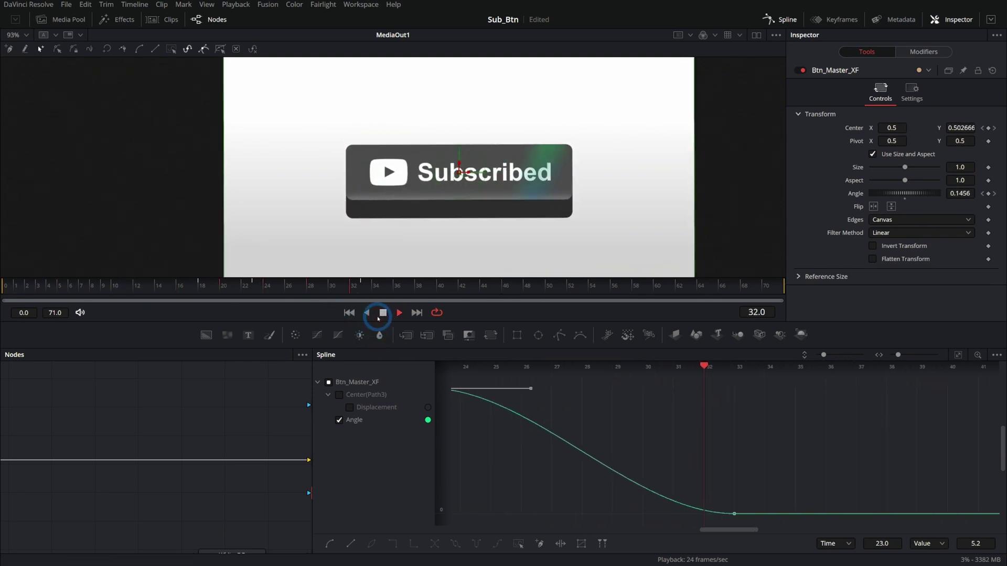
{"action": "left_click", "coordinate": [378, 317]}
- Lengthen the handles of the Angle keyframe at frame 23, pulling the incoming one to about frame 19, and play back the rotation
{"action": "left_click", "coordinate": [597, 391]}
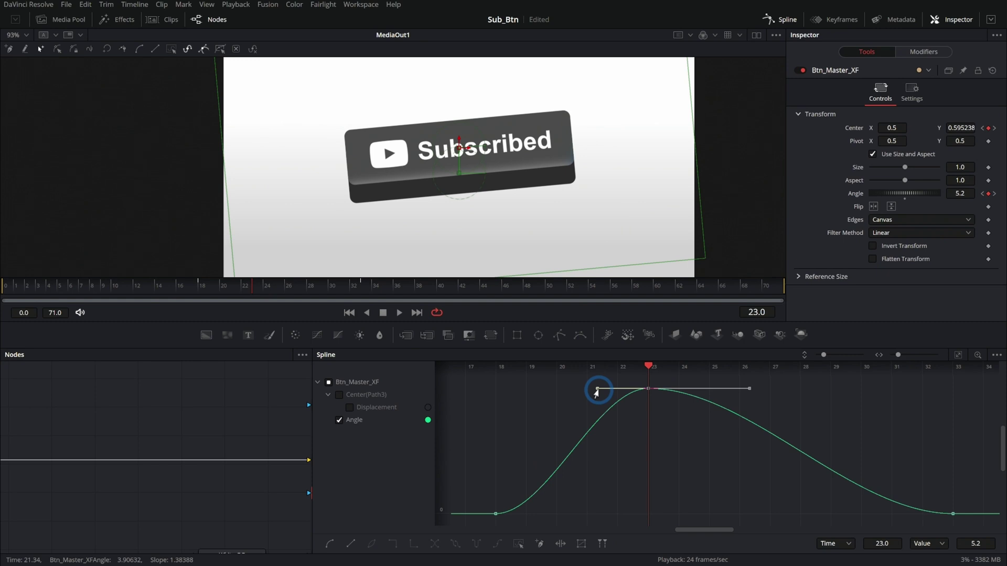
{"action": "left_click_drag", "start_coordinate": [596, 391], "coordinate": [528, 388]}
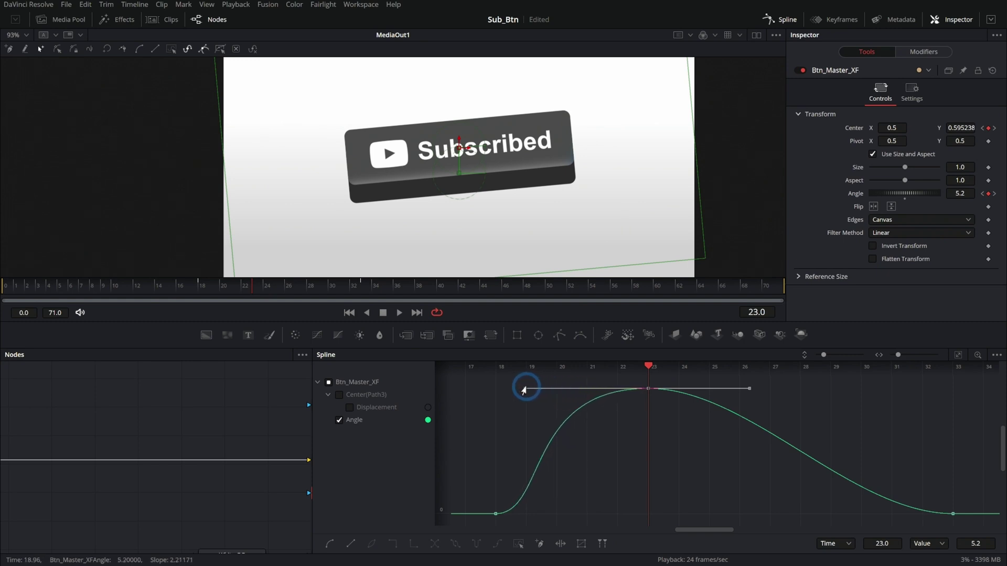
{"action": "left_click", "coordinate": [749, 389]}
{"action": "left_click", "coordinate": [398, 313]}
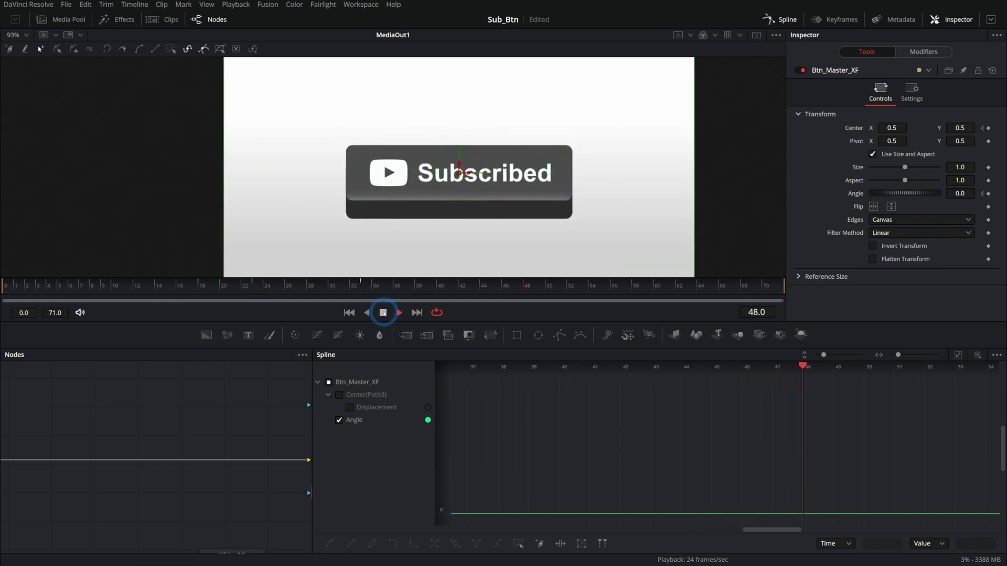
{"action": "left_click", "coordinate": [383, 312]}
- Show only Btn_Master_XF's Displacement curve and lengthen both handles of its keyframe at frame 23
{"action": "left_click", "coordinate": [350, 408]}
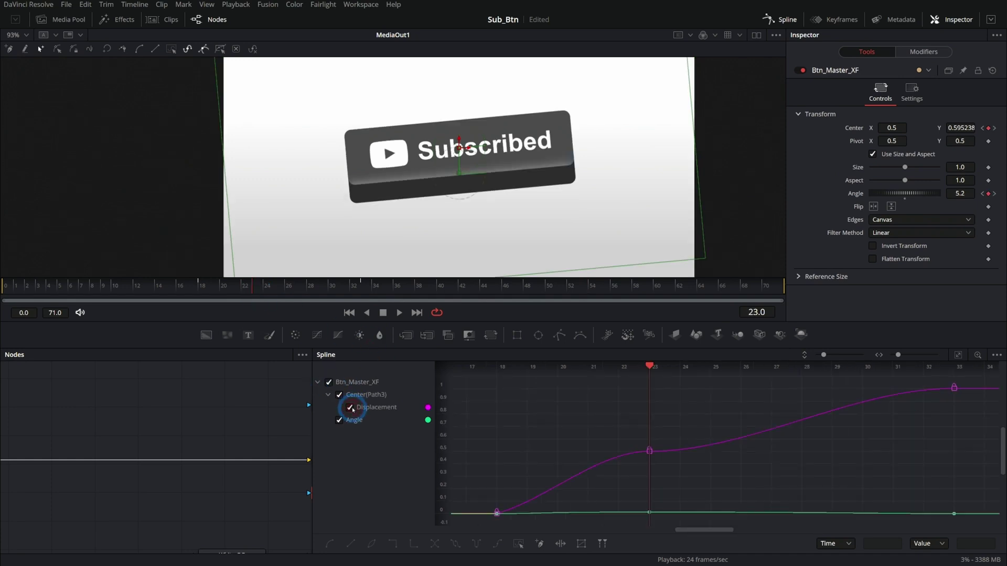
{"action": "left_click", "coordinate": [342, 423]}
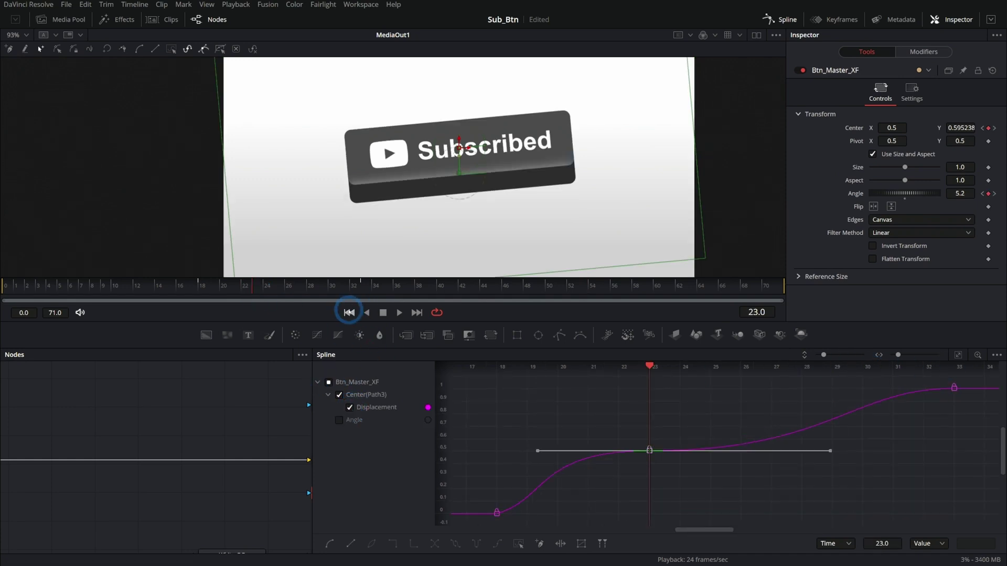
- Play back the button animation, then scrub around frame 20 to check the eased rise and tilt
{"action": "left_click", "coordinate": [348, 314]}
{"action": "left_click", "coordinate": [397, 316]}
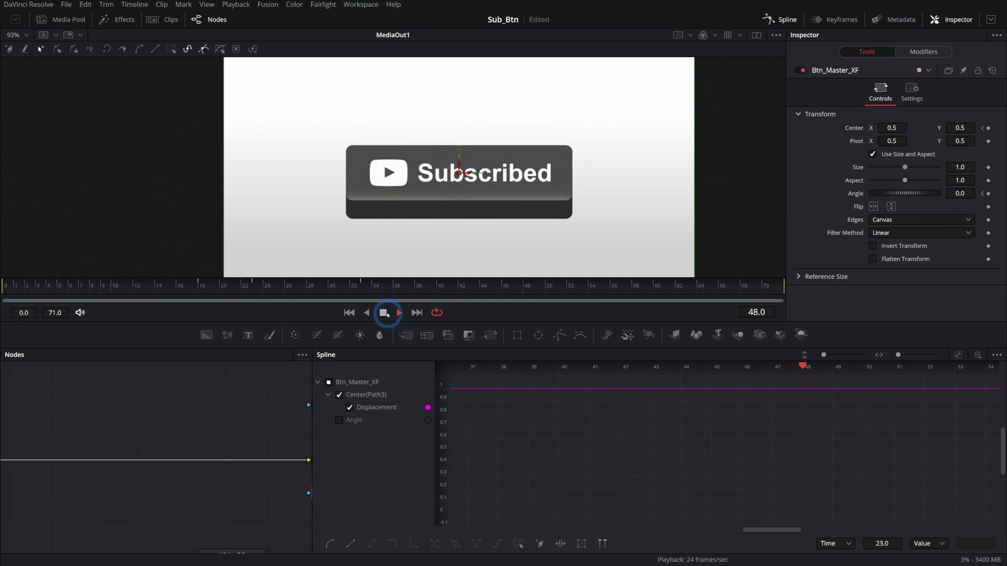
{"action": "left_click", "coordinate": [346, 313]}
{"action": "left_click", "coordinate": [383, 313]}
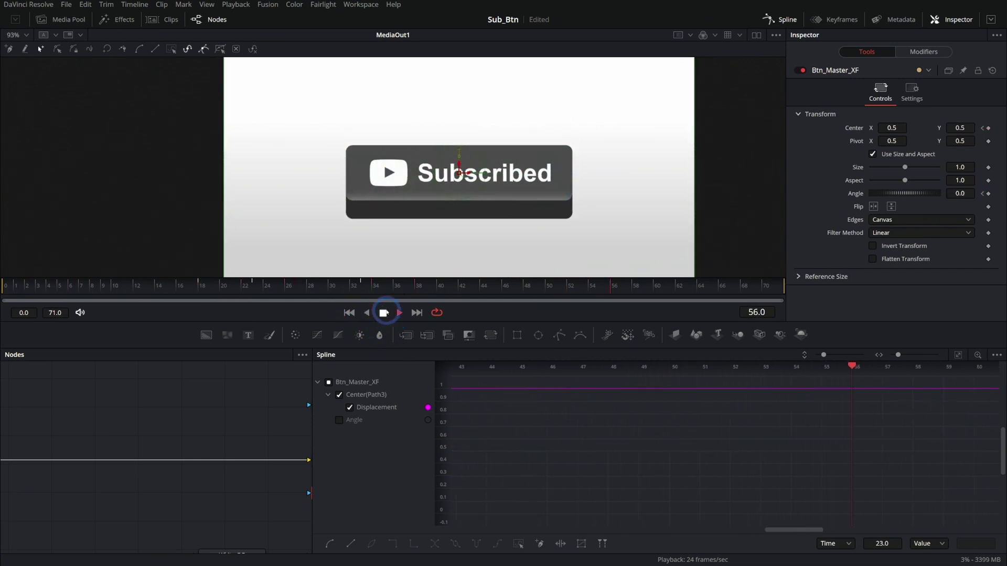
{"action": "left_click_drag", "start_coordinate": [268, 292], "coordinate": [220, 292]}
{"action": "left_click", "coordinate": [524, 208]}
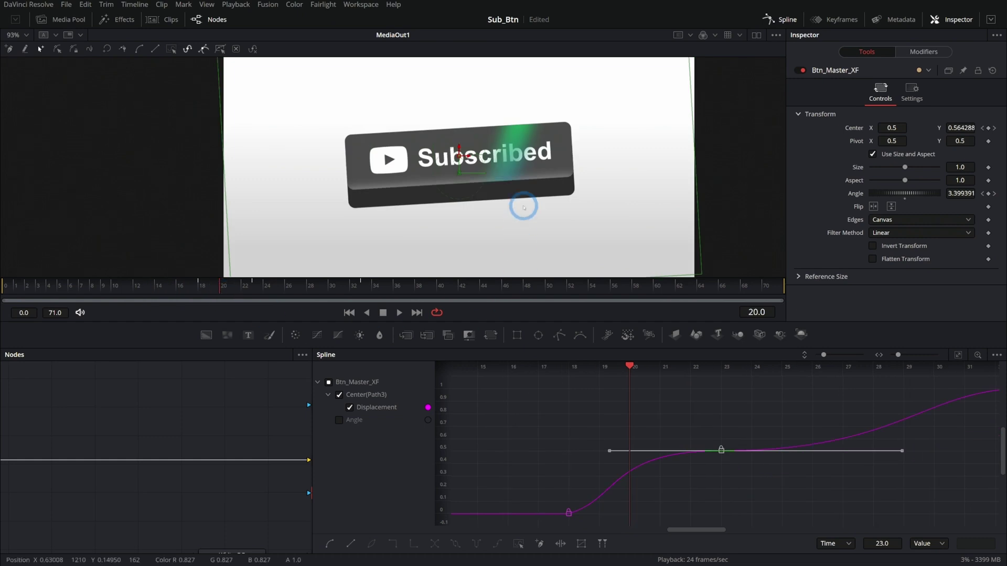
- Close the Spline editor and move White_BG farther away from Merge2 in the node graph to make room
{"action": "left_click", "coordinate": [782, 20]}
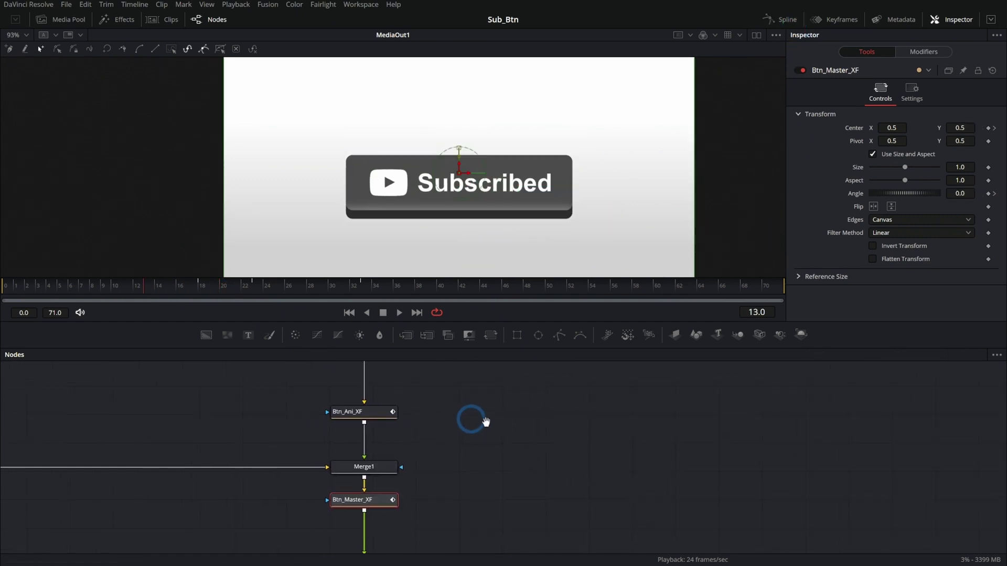
{"action": "scroll", "coordinate": [520, 443], "scroll_direction": "down", "scroll_amount": 6}
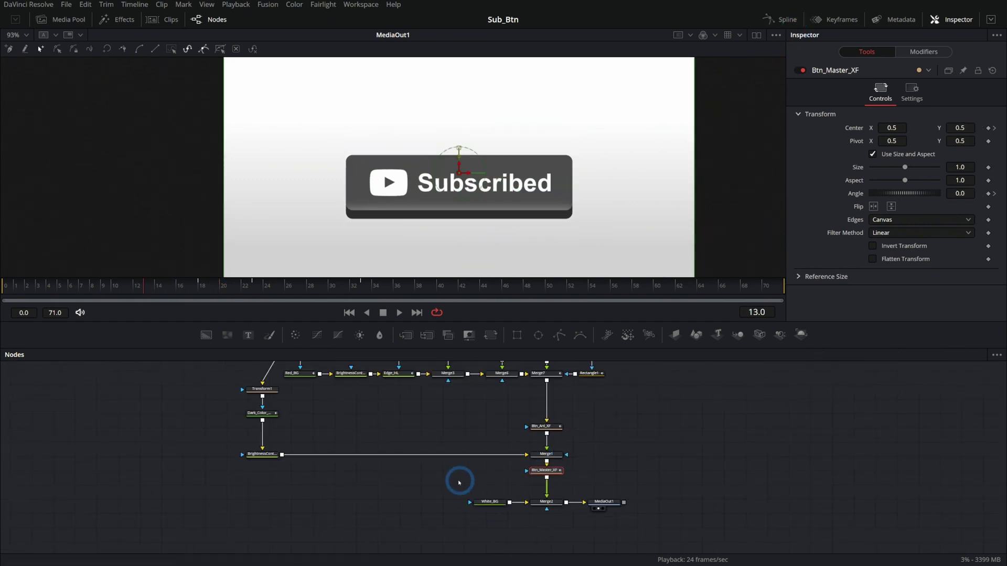
{"action": "left_click_drag", "start_coordinate": [592, 506], "coordinate": [207, 509]}
{"action": "left_click_drag", "start_coordinate": [210, 420], "coordinate": [293, 440]}
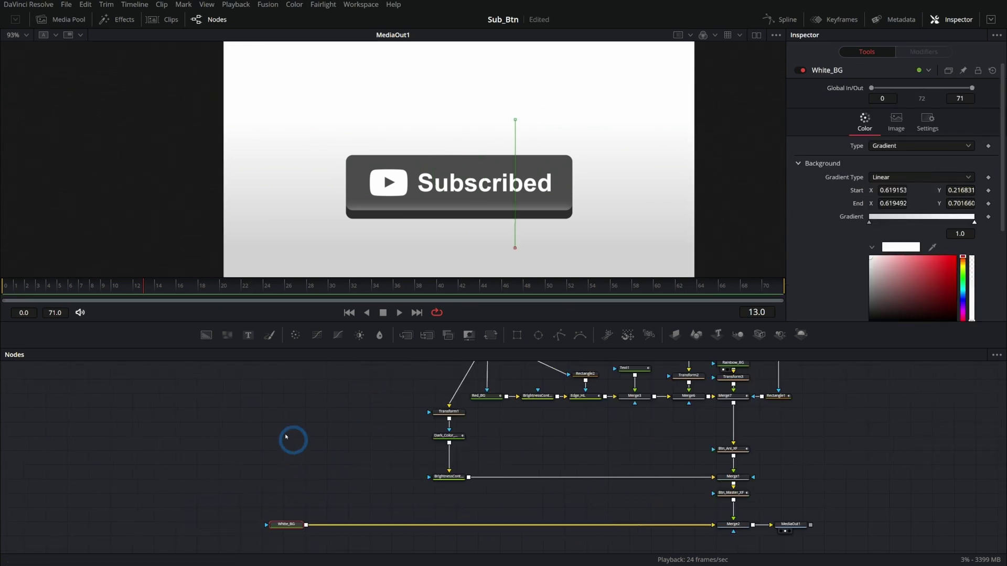
- Add a black Background node named blk_BG, mask it with the main button shape, and merge it over White_BG
{"action": "left_click_drag", "start_coordinate": [207, 338], "coordinate": [359, 492]}
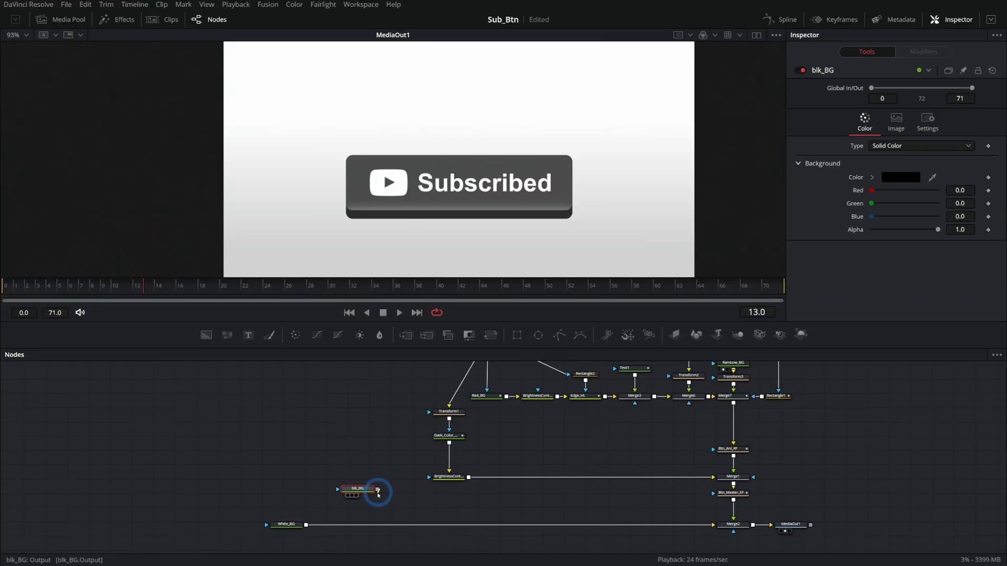
{"action": "left_click_drag", "start_coordinate": [523, 413], "coordinate": [371, 484]}
{"action": "left_click_drag", "start_coordinate": [445, 513], "coordinate": [465, 565]}
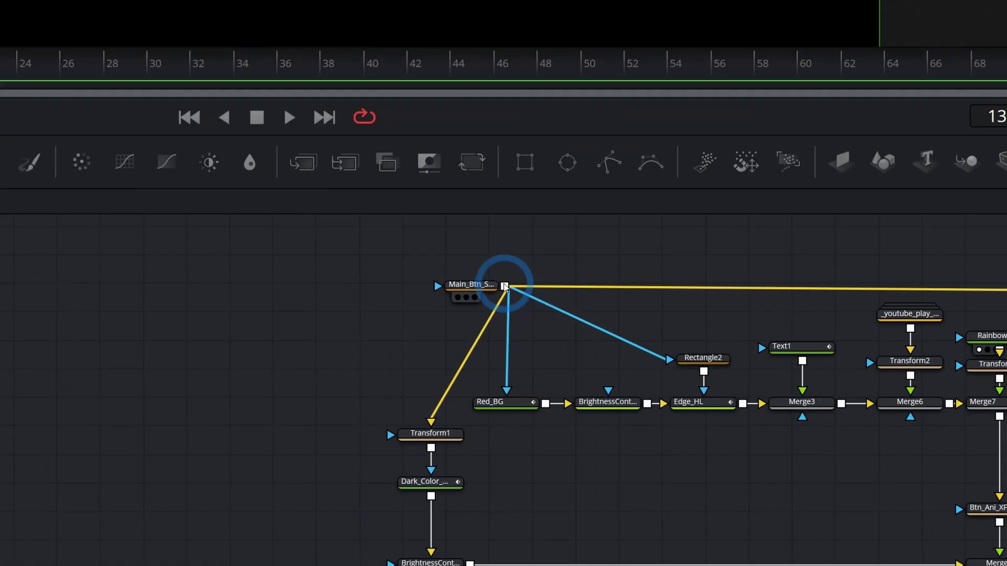
{"action": "left_click_drag", "start_coordinate": [508, 397], "coordinate": [497, 434]}
{"action": "left_click_drag", "start_coordinate": [488, 318], "coordinate": [245, 540]}
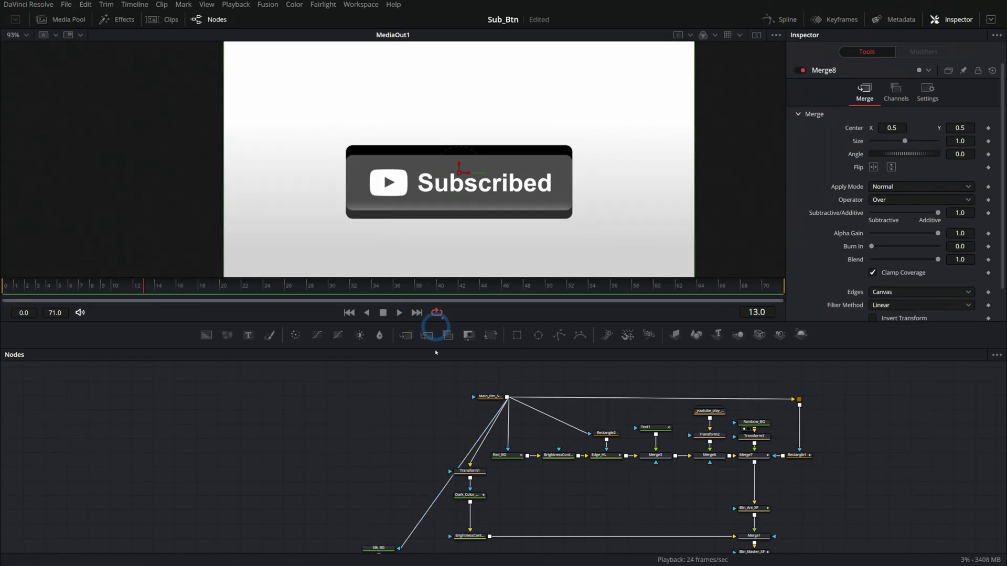
- Insert a Transform between the main button shape and blk_BG, and lower its Center Y to about 0.4287
{"action": "scroll", "coordinate": [435, 367], "scroll_direction": "down", "scroll_amount": 3}
{"action": "left_click_drag", "start_coordinate": [490, 334], "coordinate": [394, 444]}
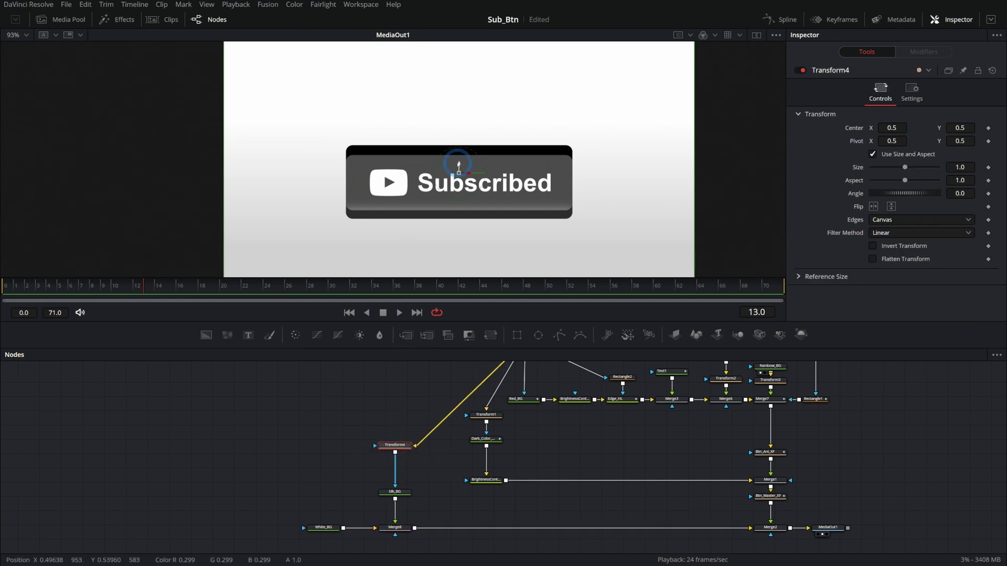
{"action": "left_click_drag", "start_coordinate": [459, 164], "coordinate": [494, 166]}
{"action": "scroll", "coordinate": [459, 176], "scroll_direction": "up", "scroll_amount": 5}
- Insert a Blur node between Transform4 and blk_BG to soften the shadow's edge
{"action": "left_click", "coordinate": [422, 490]}
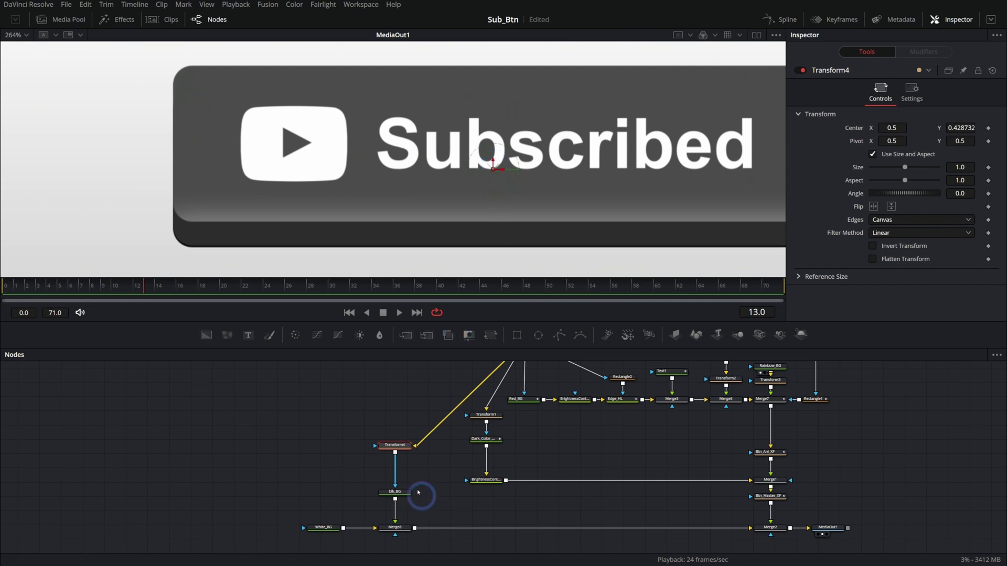
{"action": "left_click", "coordinate": [411, 465]}
{"action": "left_click", "coordinate": [382, 337]}
- Lower Merge8's Blend to 0.157 while previewing that node, and return the viewer to MediaOut1
{"action": "left_click_drag", "start_coordinate": [395, 528], "coordinate": [426, 182]}
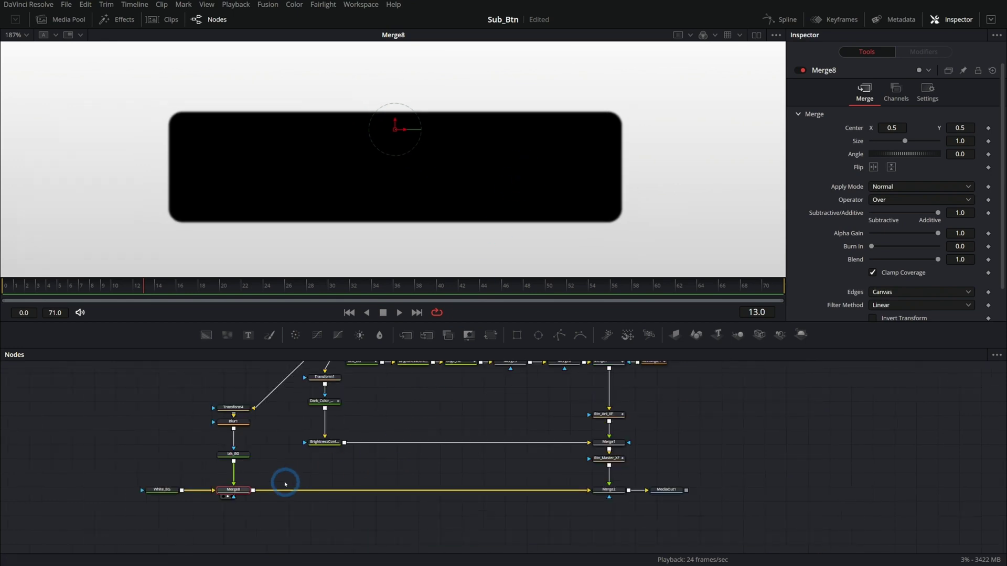
{"action": "left_click_drag", "start_coordinate": [937, 260], "coordinate": [879, 274]}
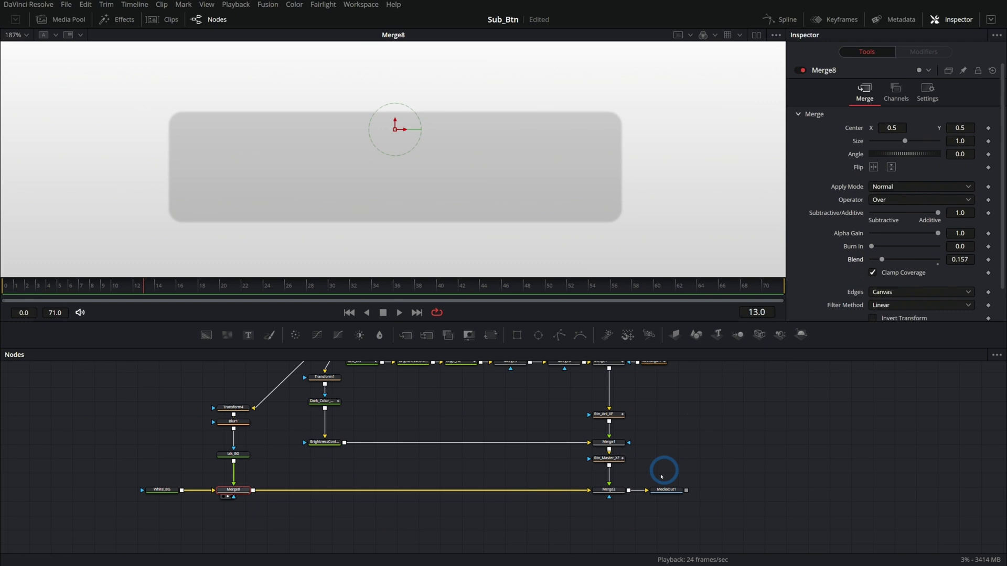
{"action": "left_click", "coordinate": [669, 495]}
{"action": "left_click", "coordinate": [669, 496]}
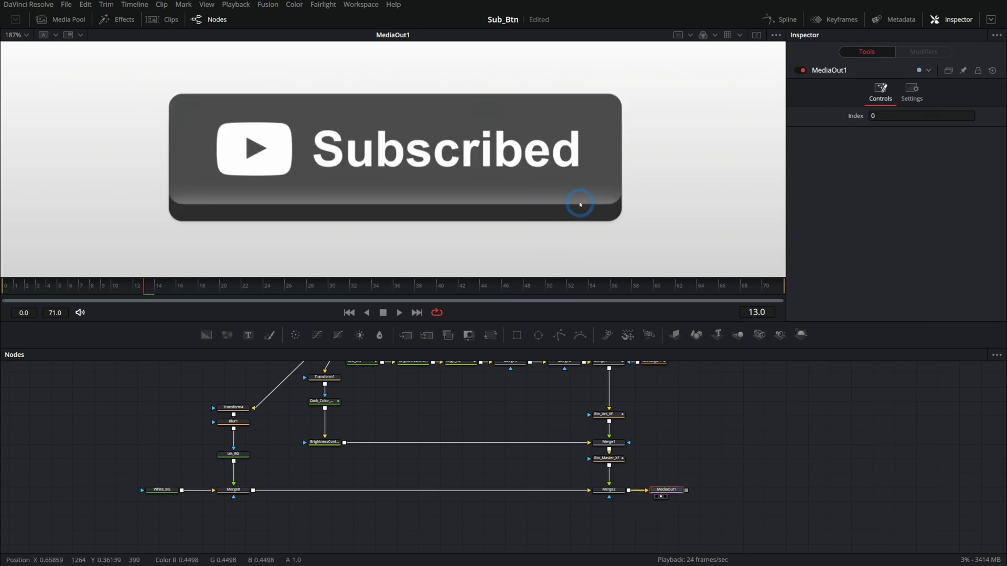
- Set Blur1's Blur Size to 10.2 and Merge8's Blend to about 0.496
{"action": "left_click", "coordinate": [234, 421]}
{"action": "left_click", "coordinate": [892, 204]}
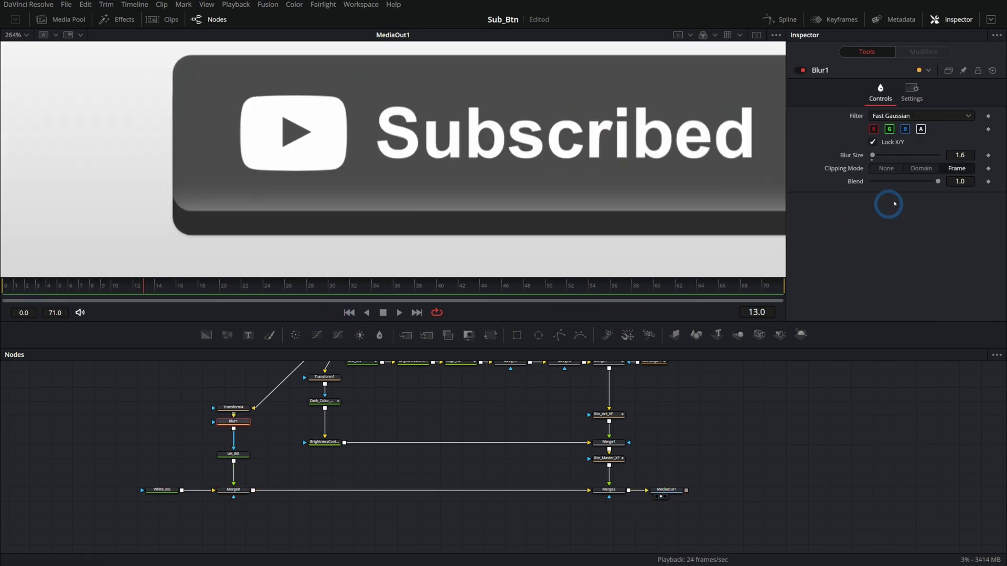
{"action": "left_click_drag", "start_coordinate": [937, 260], "coordinate": [904, 260]}
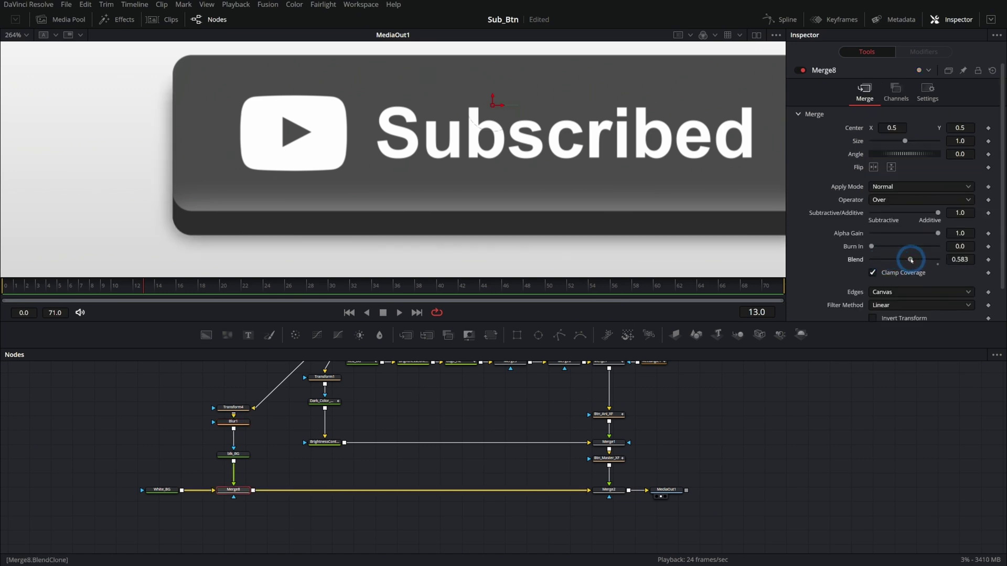
{"action": "left_click", "coordinate": [560, 266]}
{"action": "scroll", "coordinate": [537, 234], "scroll_direction": "down", "scroll_amount": 3}
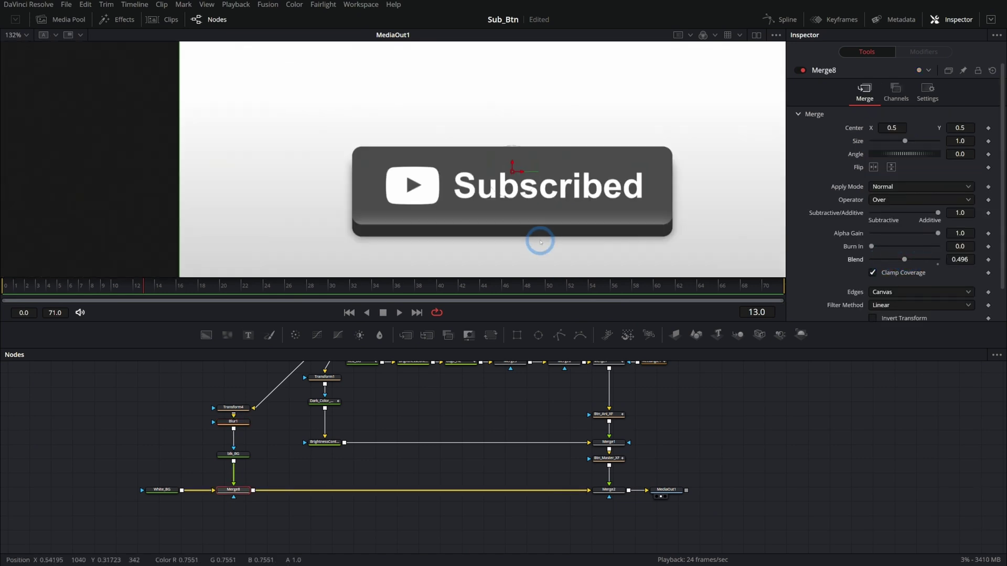
- Keyframe Blur1's Blur Size of 10.2 at frames 18 and 33
{"action": "left_click_drag", "start_coordinate": [146, 285], "coordinate": [208, 295]}
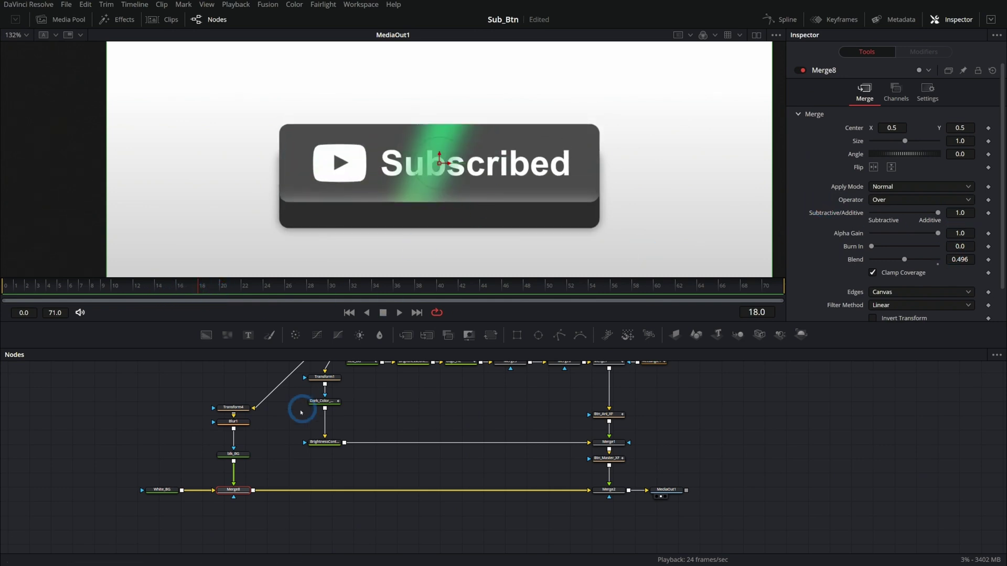
{"action": "left_click", "coordinate": [248, 423]}
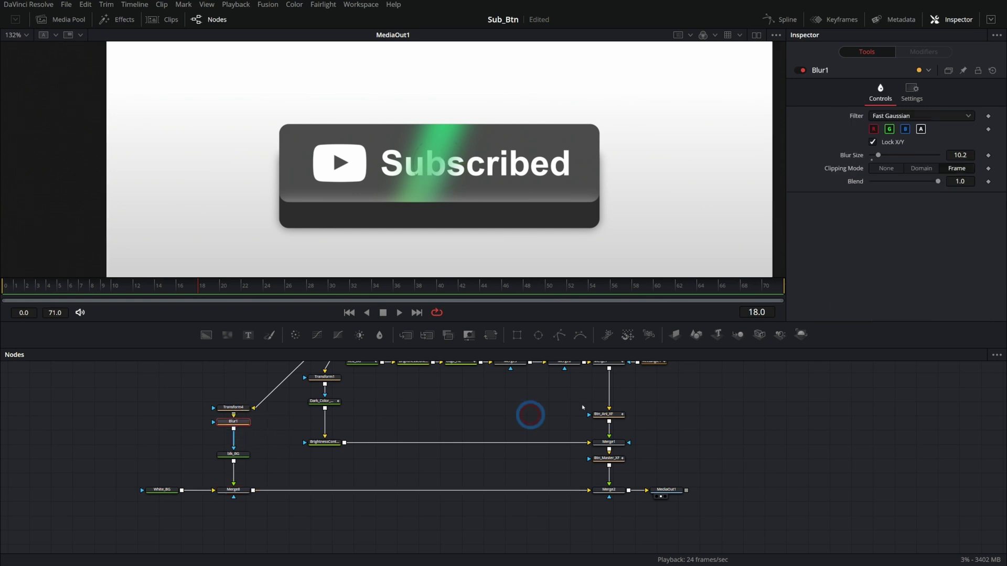
{"action": "left_click_drag", "start_coordinate": [234, 292], "coordinate": [368, 295]}
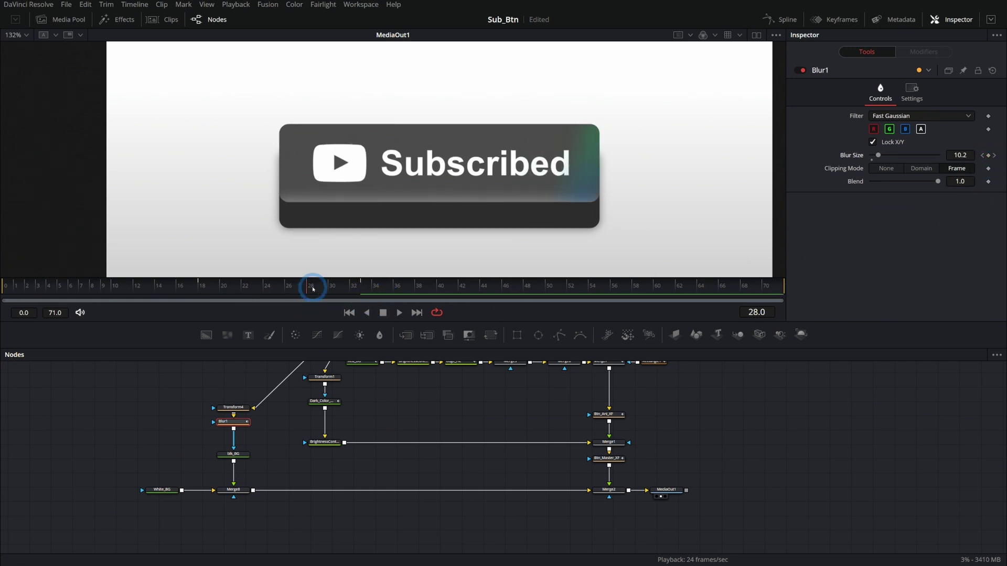
- Show Btn_Master_XF and Blur1 in the Keyframes editor and set Blur1's Blur Size to 29.9 at frame 23
{"action": "left_click_drag", "start_coordinate": [312, 289], "coordinate": [251, 289]}
{"action": "key", "text": "F8"}
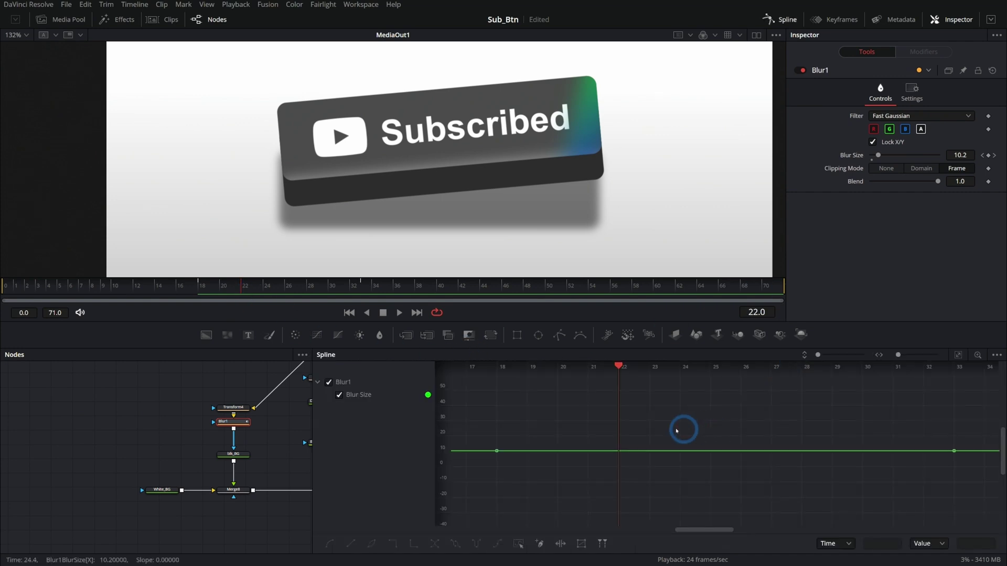
{"action": "left_click", "coordinate": [832, 20]}
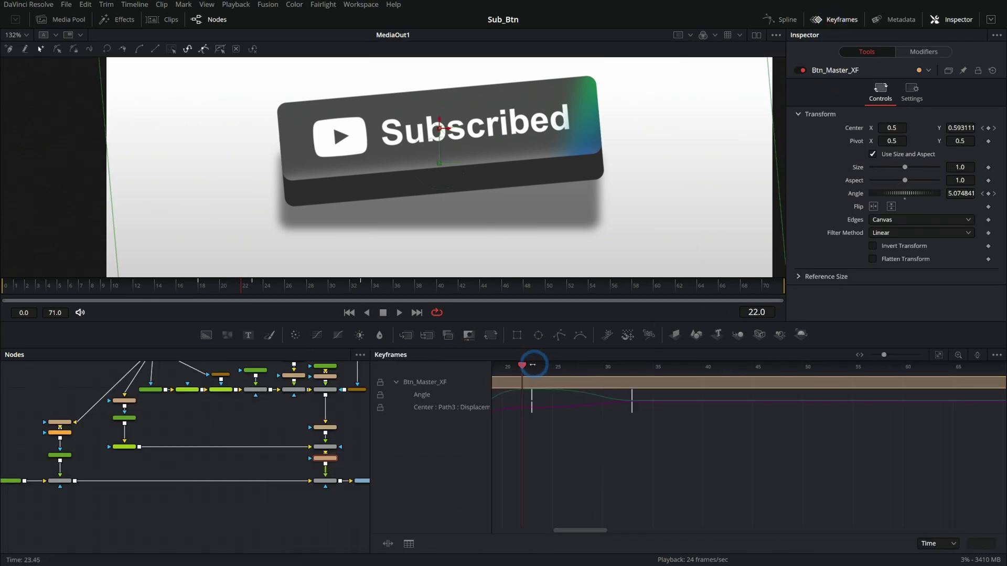
{"action": "left_click", "coordinate": [67, 436]}
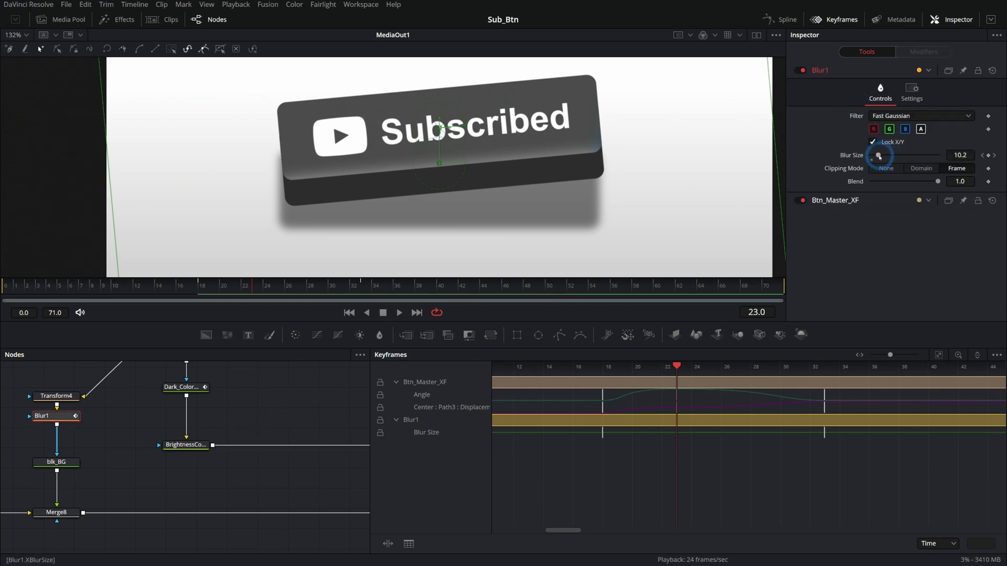
{"action": "left_click_drag", "start_coordinate": [879, 156], "coordinate": [894, 159]}
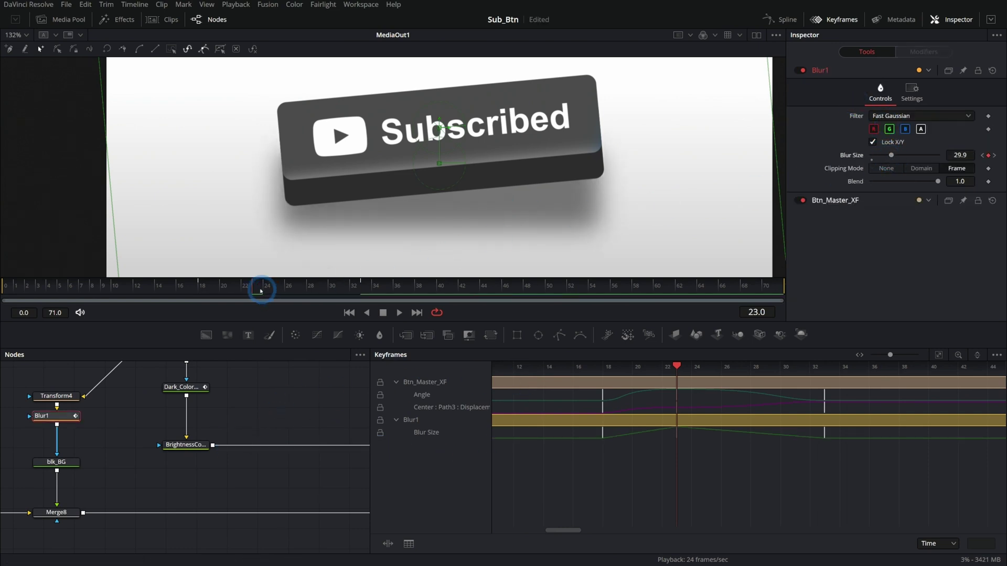
- Play back and scrub the animation to check how the shadow blur grows as the button rises
{"action": "left_click_drag", "start_coordinate": [261, 290], "coordinate": [191, 293]}
{"action": "key", "text": "space"}
{"action": "left_click_drag", "start_coordinate": [297, 271], "coordinate": [227, 297]}
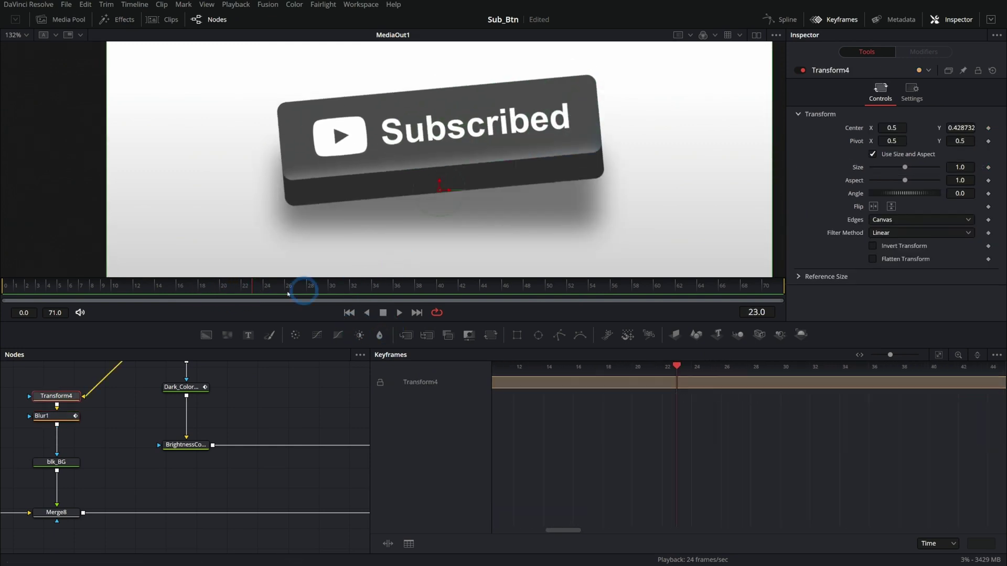
- Show Transform4 together with Blur1 in the Keyframes editor and keyframe Transform4's Center and Angle at frames 18 and 33
{"action": "left_click", "coordinate": [58, 417], "text": "ctrl"}
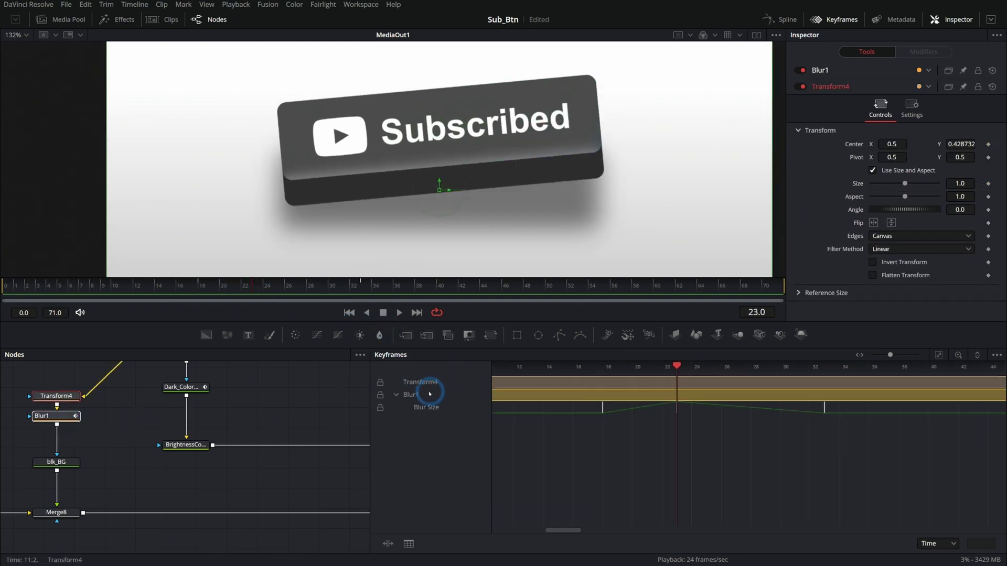
{"action": "left_click", "coordinate": [608, 366]}
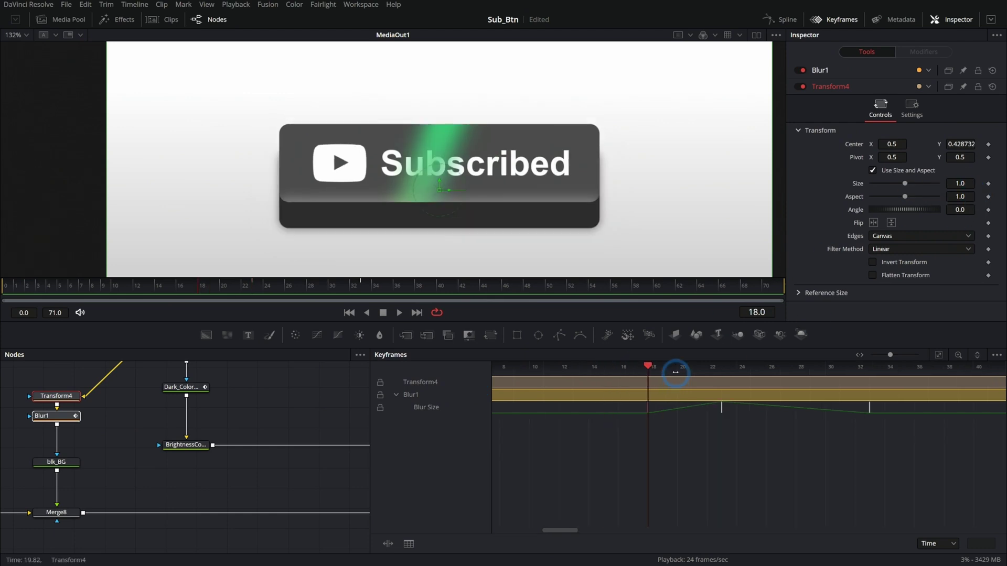
{"action": "left_click", "coordinate": [988, 210]}
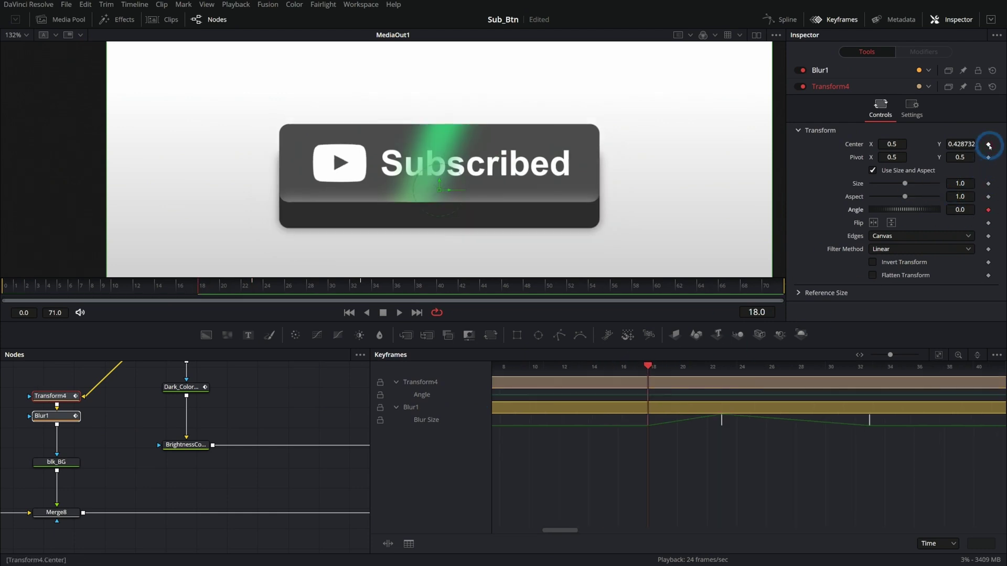
{"action": "left_click", "coordinate": [988, 145]}
{"action": "left_click_drag", "start_coordinate": [651, 365], "coordinate": [870, 366]}
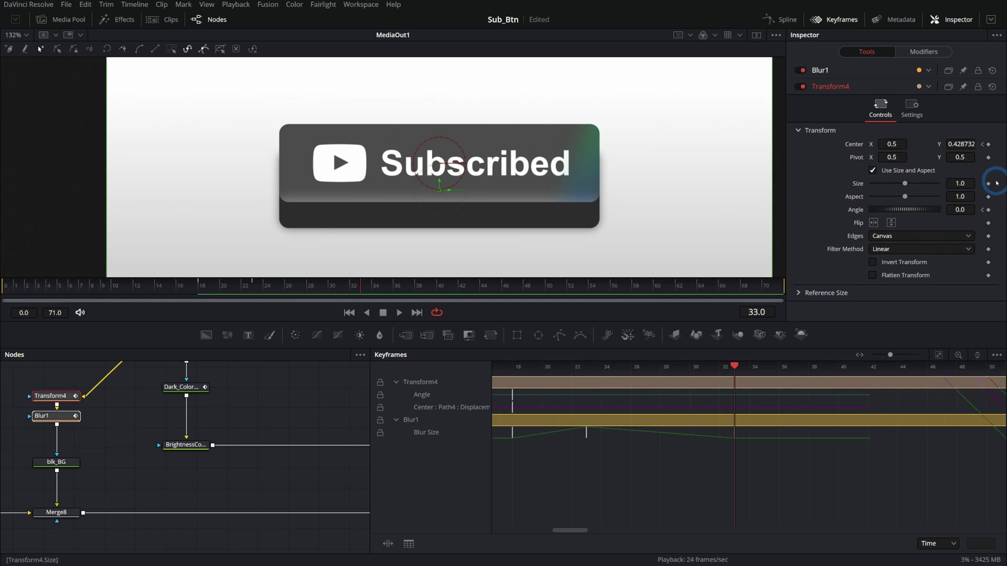
{"action": "left_click", "coordinate": [989, 145]}
{"action": "left_click", "coordinate": [989, 210]}
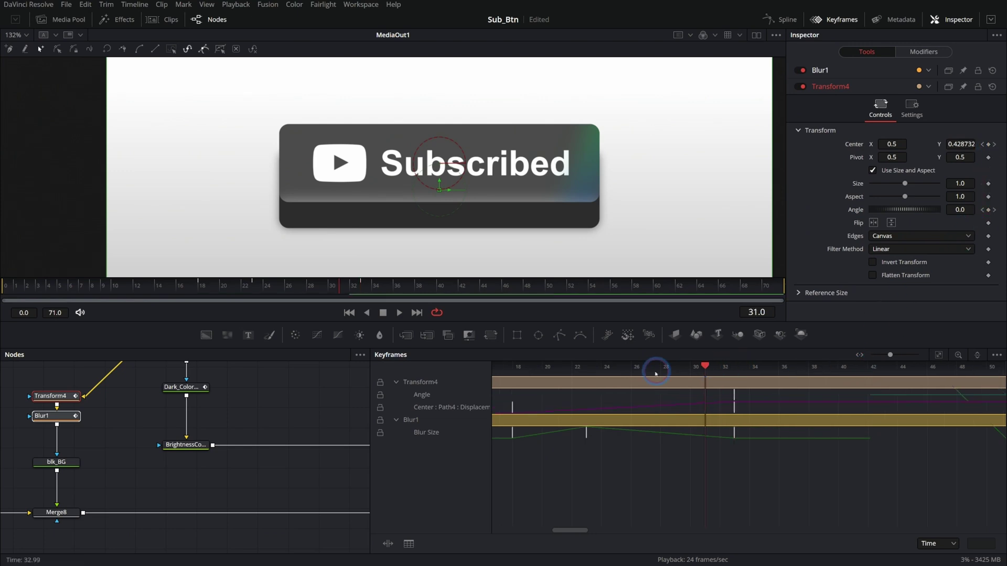
- At frame 23, rotate Transform4 to about 5.24 degrees and move its Center to about X 0.513, Y 0.444
{"action": "left_click_drag", "start_coordinate": [656, 370], "coordinate": [592, 367]}
{"action": "left_click", "coordinate": [439, 182]}
{"action": "left_click_drag", "start_coordinate": [439, 180], "coordinate": [466, 188]}
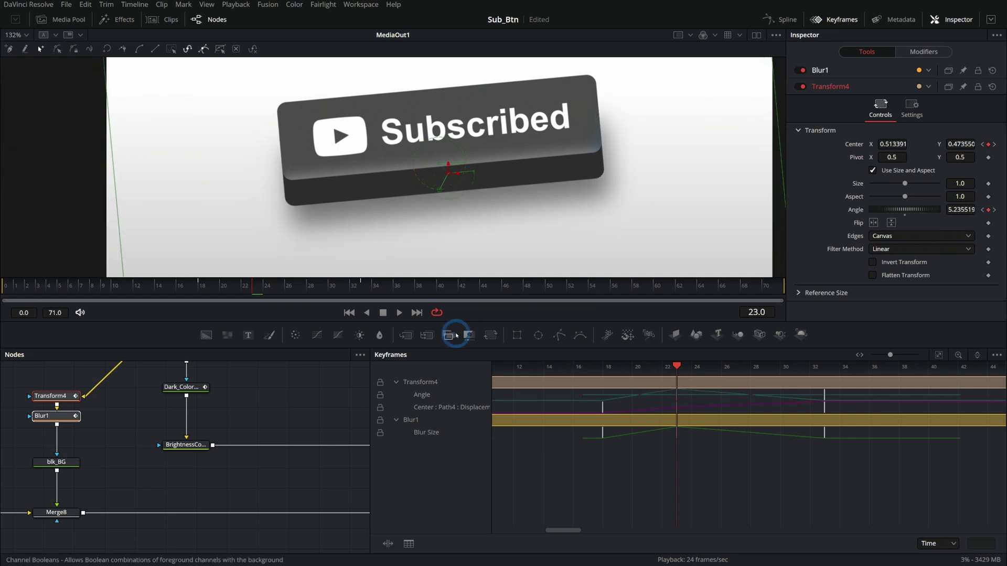
{"action": "left_click", "coordinate": [489, 160]}
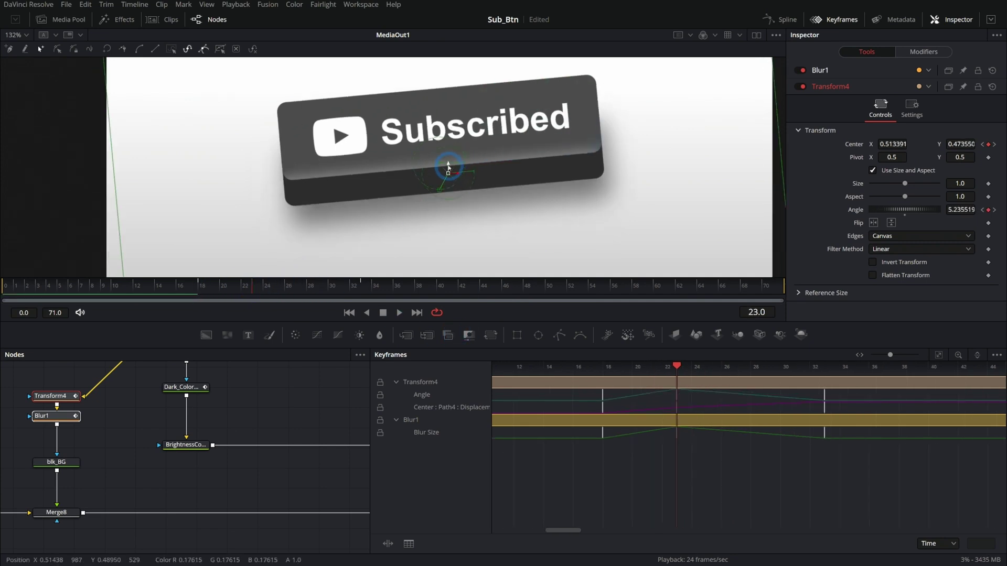
{"action": "left_click_drag", "start_coordinate": [448, 169], "coordinate": [441, 179]}
- Remove Transform4's Angle and Center animation, restore its Center Y to about 0.4286, and play back the animation
{"action": "double_click", "coordinate": [859, 213]}
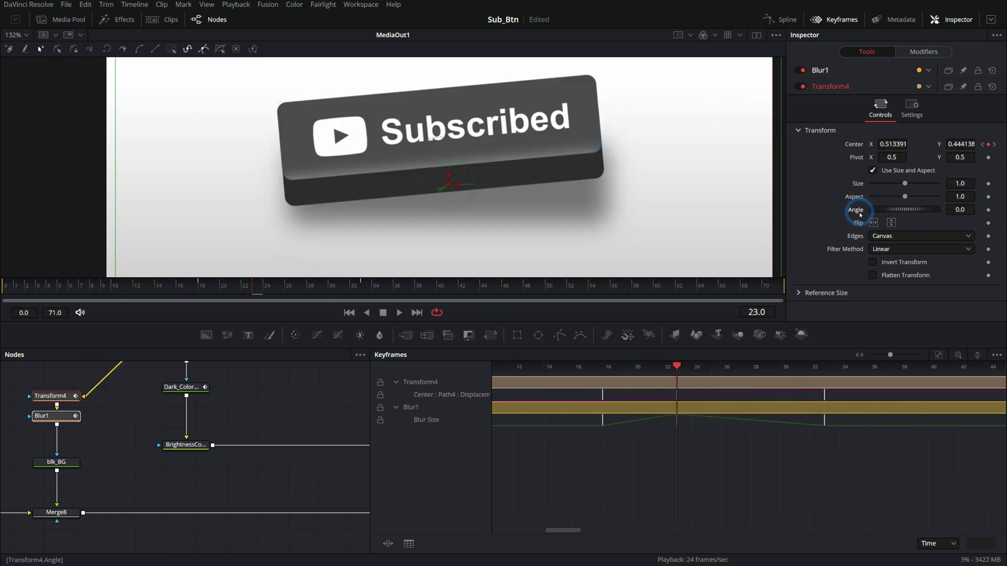
{"action": "double_click", "coordinate": [854, 144]}
{"action": "left_click", "coordinate": [168, 290]}
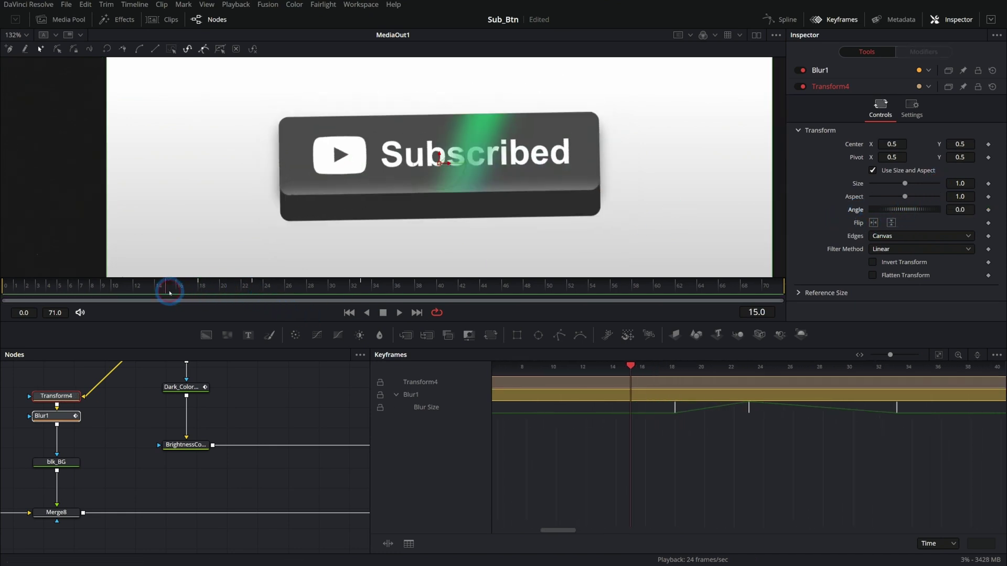
{"action": "key", "text": "space"}
{"action": "key", "text": "space"}
- Smooth Blur1's Blur Size keyframes, close the Keyframes editor and play back the animation
{"action": "left_click_drag", "start_coordinate": [856, 454], "coordinate": [528, 405]}
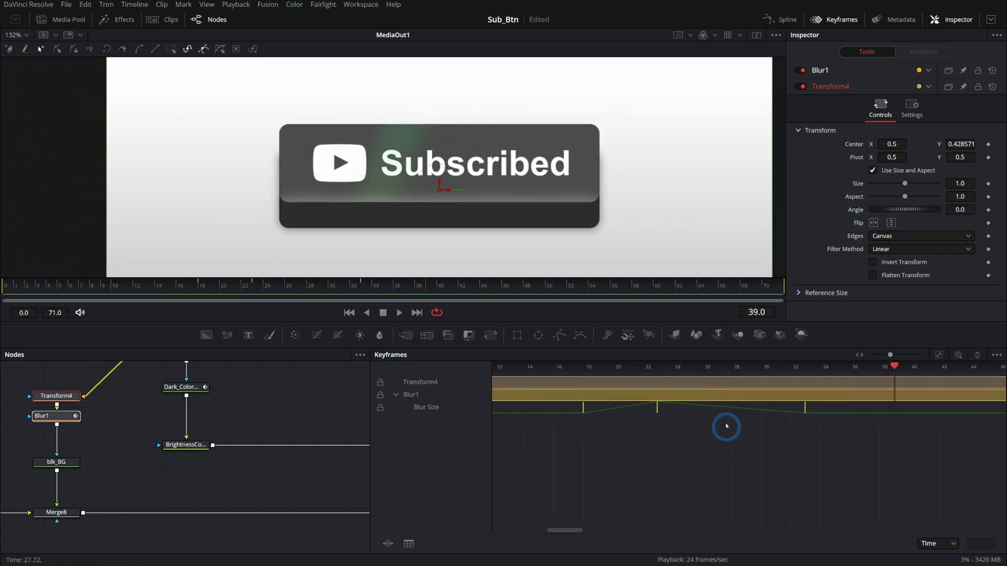
{"action": "left_click", "coordinate": [149, 293]}
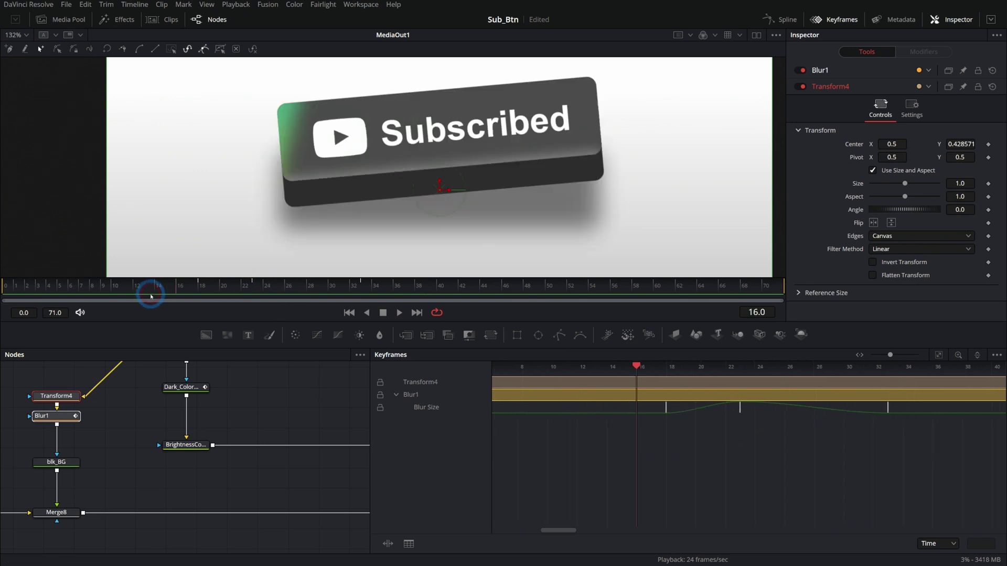
{"action": "left_click", "coordinate": [838, 20]}
{"action": "left_click", "coordinate": [399, 313]}
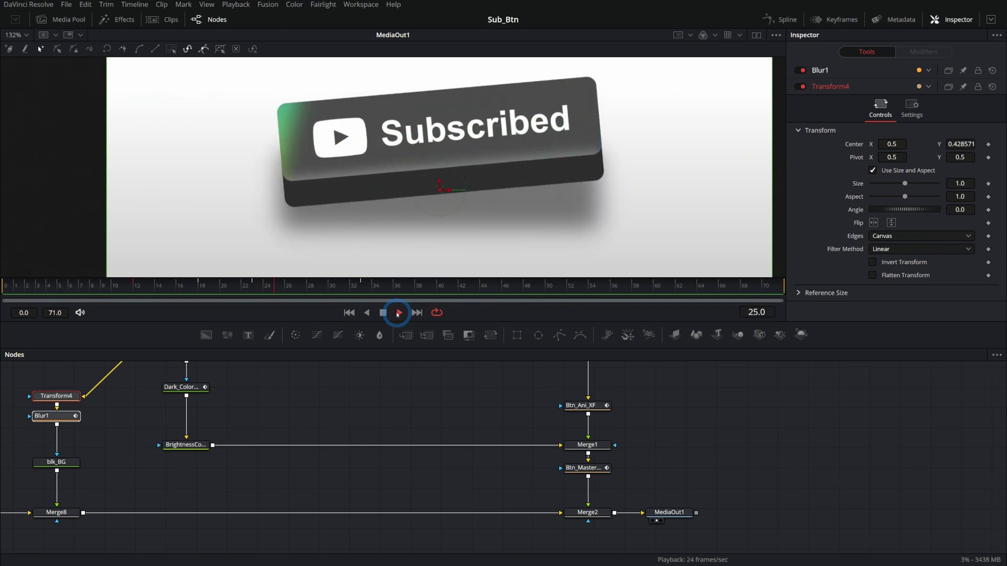
- Enlarge the viewer and scrub the animation from the first frame to frame 27 to inspect the button and its shadow
{"action": "left_click_drag", "start_coordinate": [546, 322], "coordinate": [551, 376]}
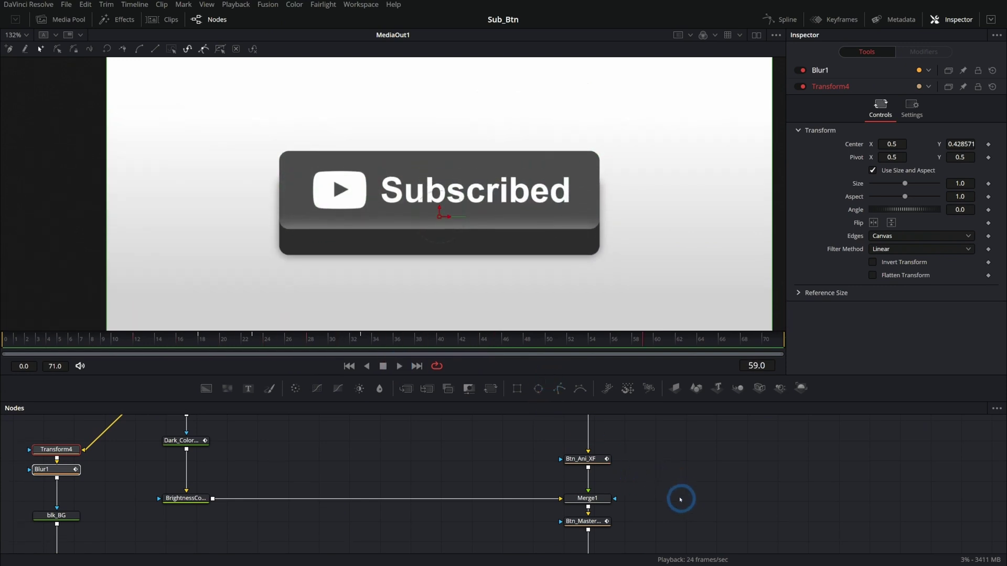
{"action": "left_click_drag", "start_coordinate": [680, 500], "coordinate": [553, 417]}
{"action": "left_click", "coordinate": [589, 442]}
{"action": "left_click", "coordinate": [350, 366]}
{"action": "scroll", "coordinate": [450, 245], "scroll_direction": "up", "scroll_amount": 2}
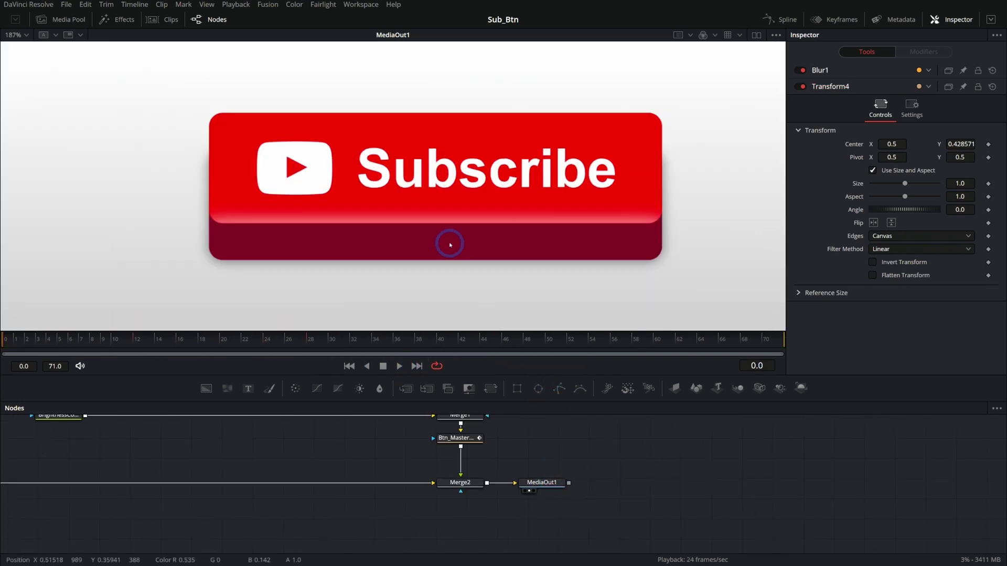
{"action": "left_click_drag", "start_coordinate": [407, 339], "coordinate": [295, 349]}
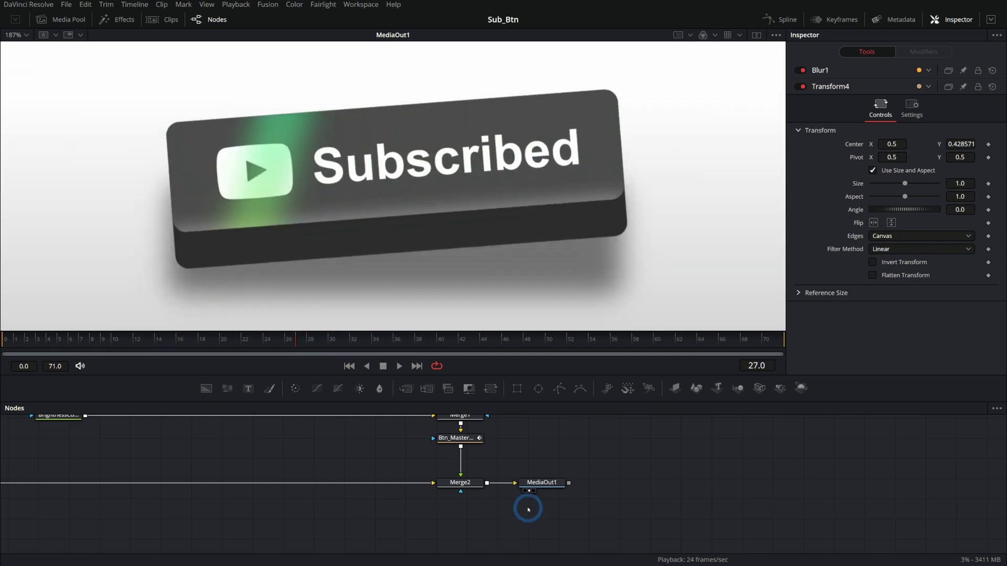
- Enable Motion Blur on the Btn_Master_XF node and play back the animation
{"action": "left_click_drag", "start_coordinate": [506, 489], "coordinate": [593, 496]}
{"action": "left_click", "coordinate": [546, 447]}
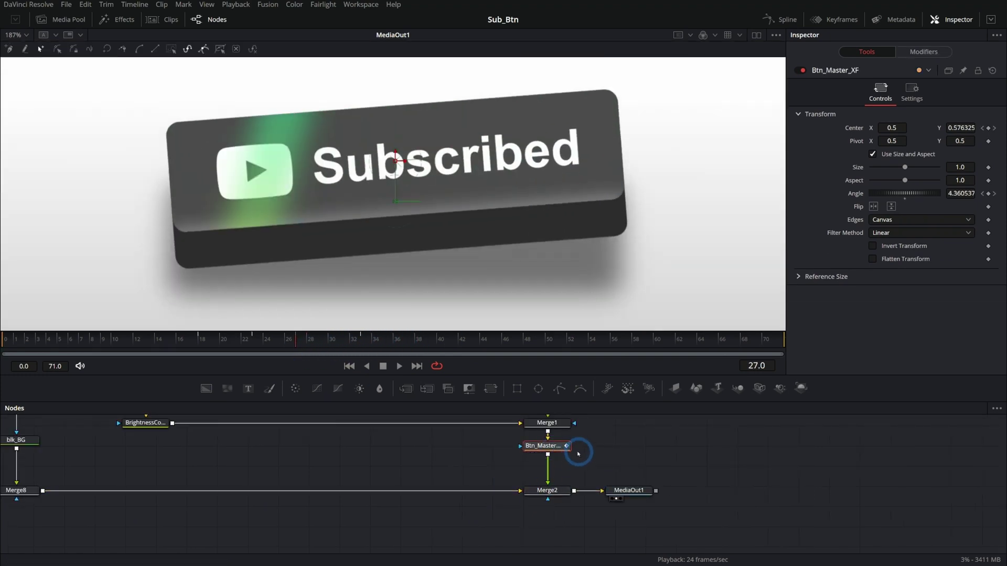
{"action": "left_click", "coordinate": [915, 96]}
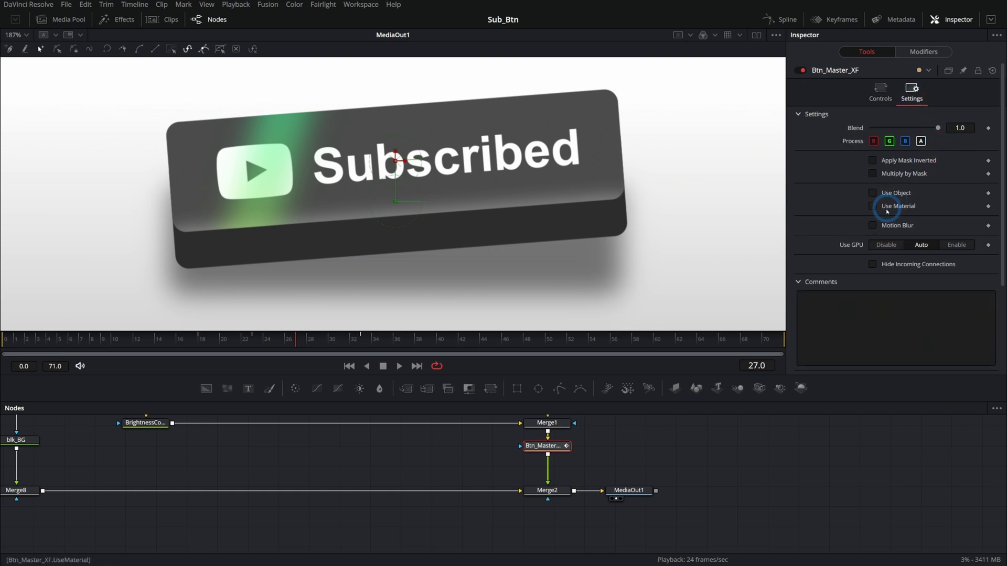
{"action": "left_click", "coordinate": [873, 225]}
{"action": "key", "text": "space"}
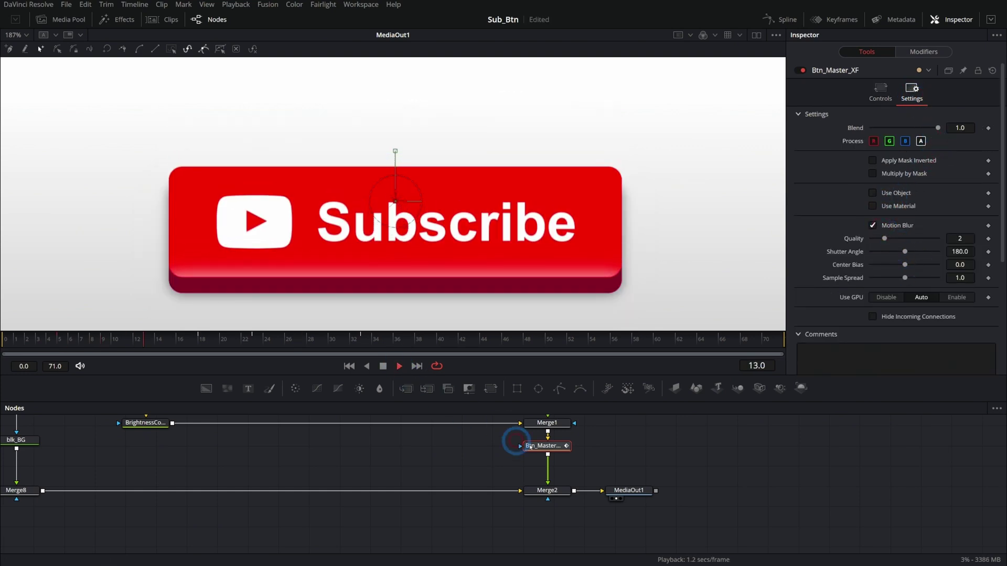
{"action": "left_click", "coordinate": [631, 491]}
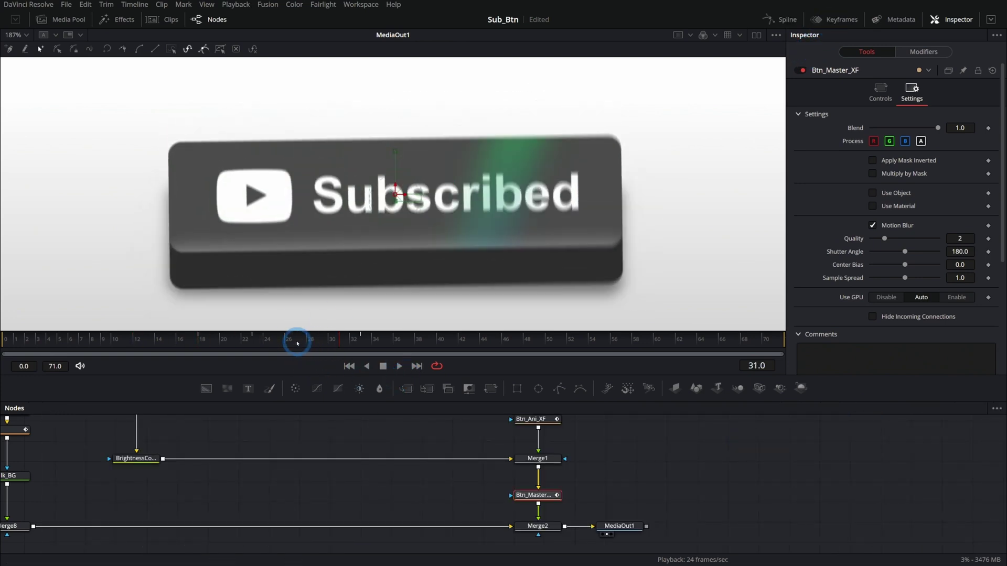
- At frame 24, toggle Merge8 off and on to compare the button with and without its shadow, and replay the animation from the start
{"action": "left_click", "coordinate": [268, 343]}
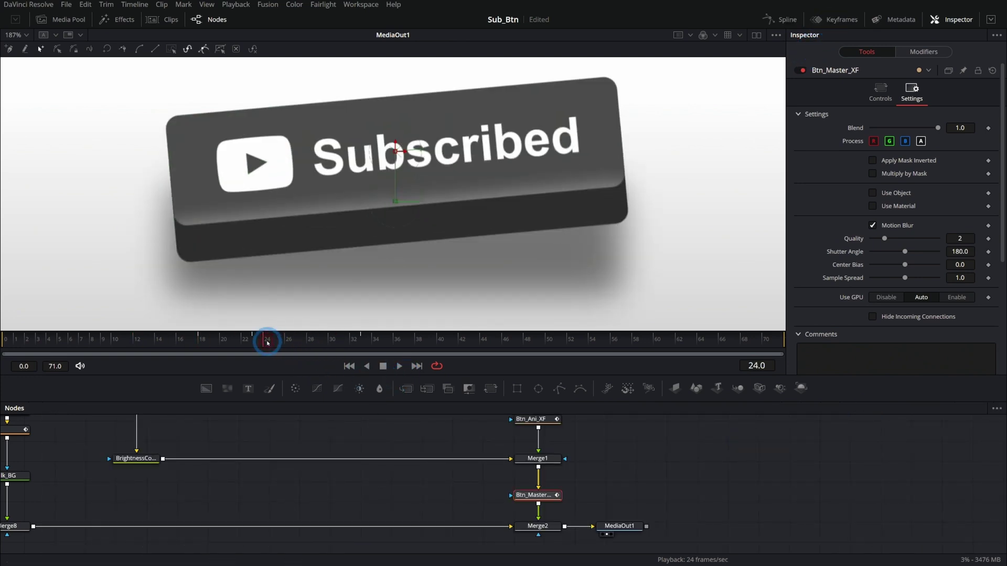
{"action": "left_click_drag", "start_coordinate": [231, 475], "coordinate": [513, 489]}
{"action": "left_click", "coordinate": [299, 540]}
{"action": "left_click", "coordinate": [801, 71]}
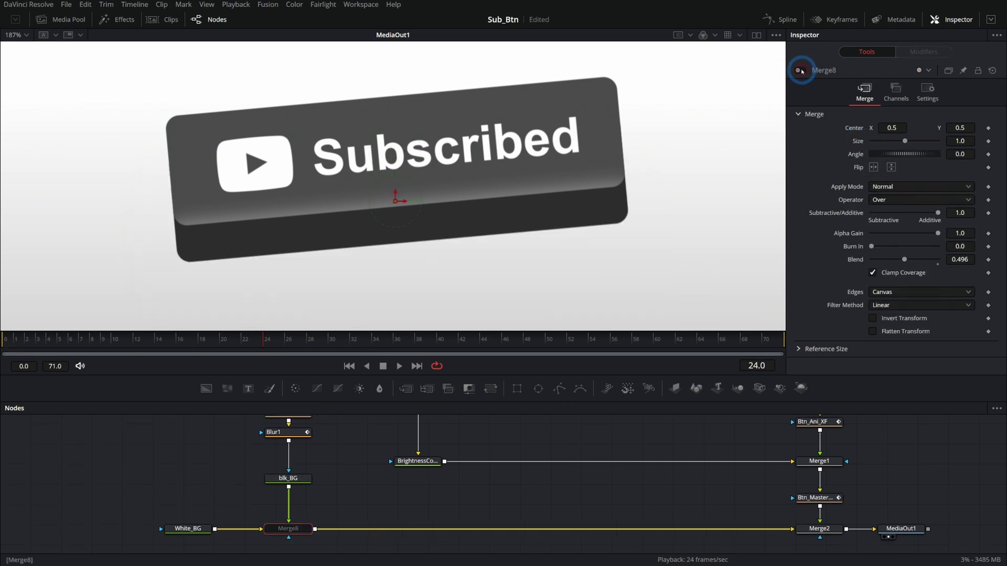
{"action": "left_click", "coordinate": [802, 71]}
{"action": "left_click", "coordinate": [801, 71]}
{"action": "left_click", "coordinate": [801, 71]}
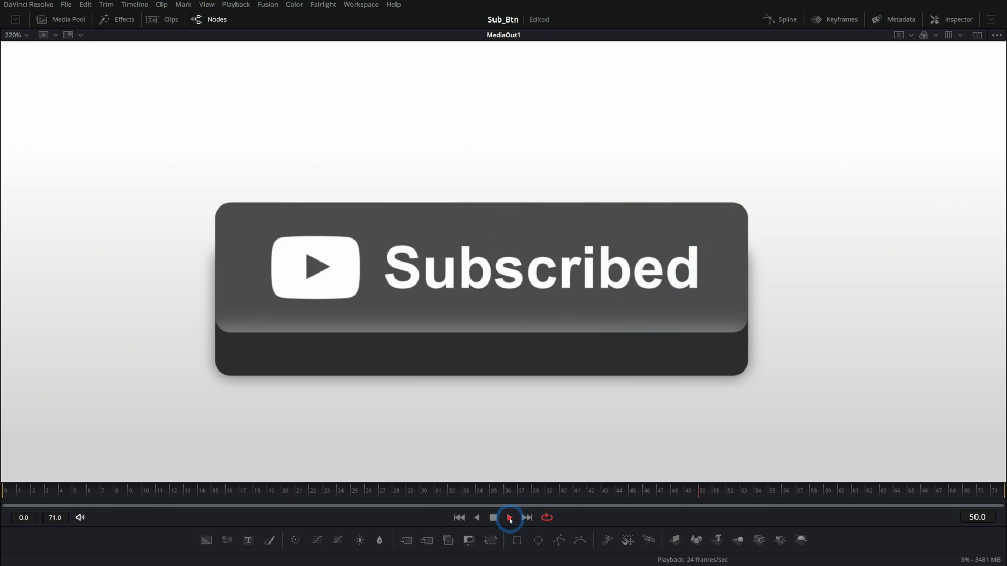
{"action": "left_click", "coordinate": [459, 519]}
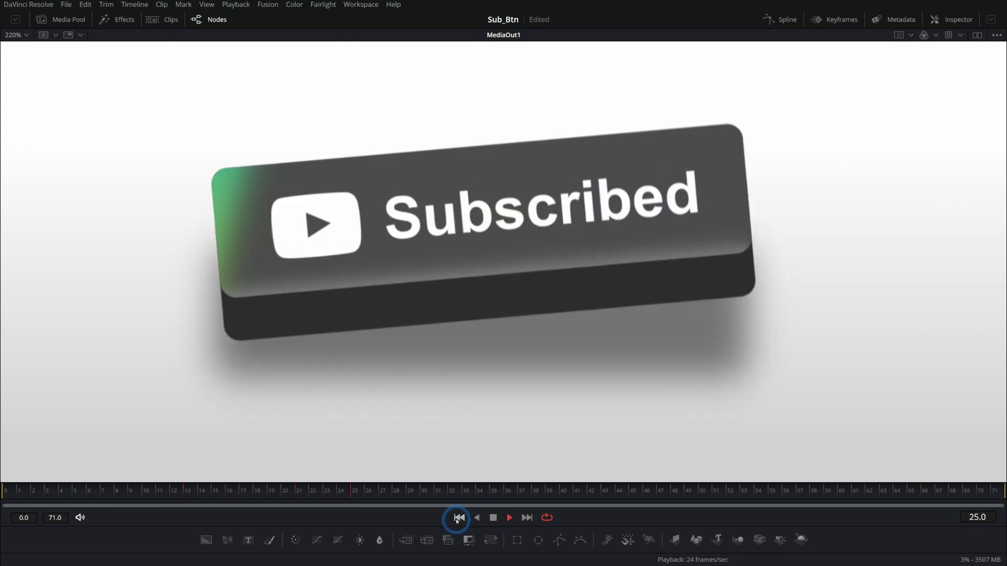